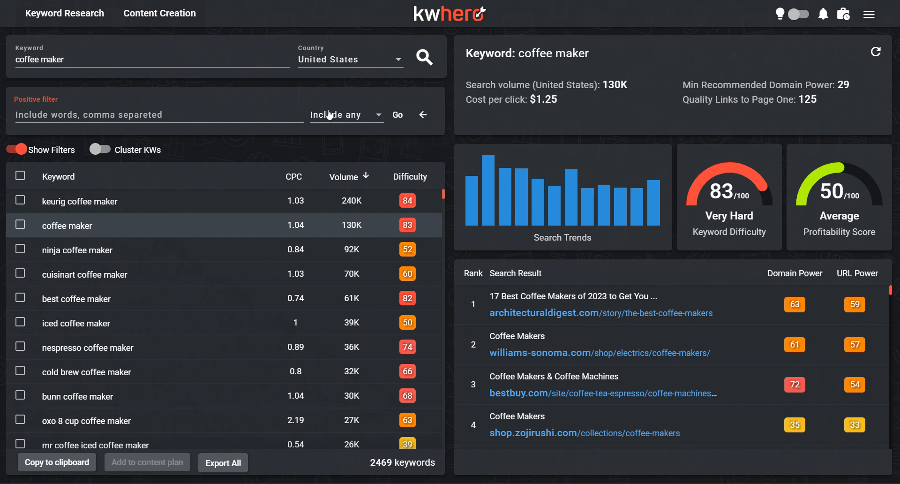
Step: Leave the positive filter's word entry and return to the full set of keyword filters
click(330, 115)
click(424, 116)
click(424, 115)
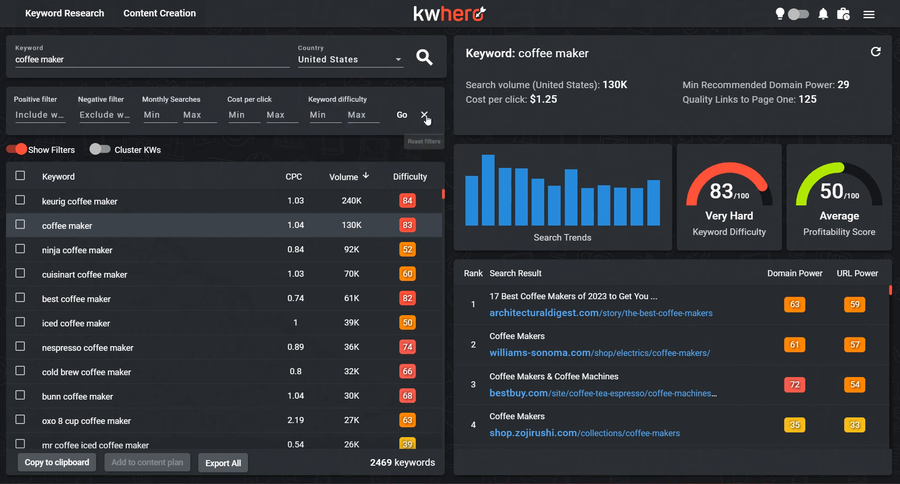
Step: Examine the metrics, search trends, difficulty and ranked search results for the keyword "cuisinart coffee maker"
click(100, 150)
click(134, 274)
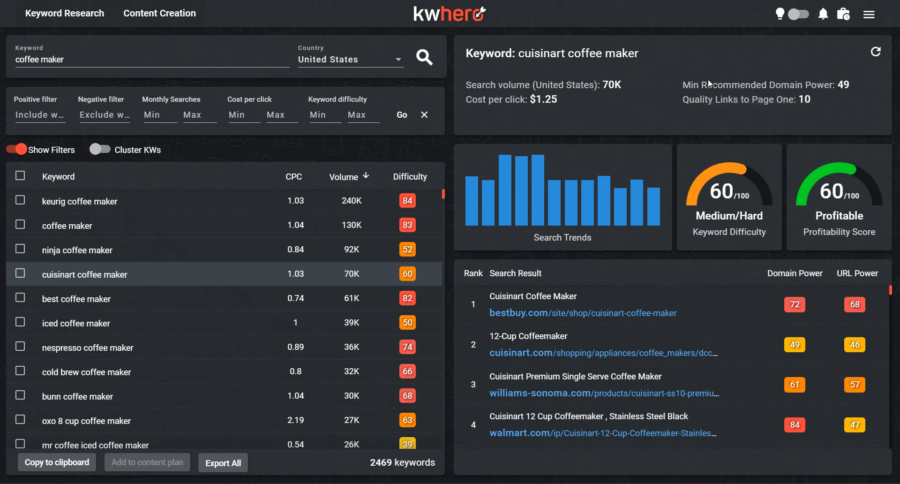
mouse_move(822, 81)
scroll(698, 369, down, 2)
scroll(601, 392, up, 2)
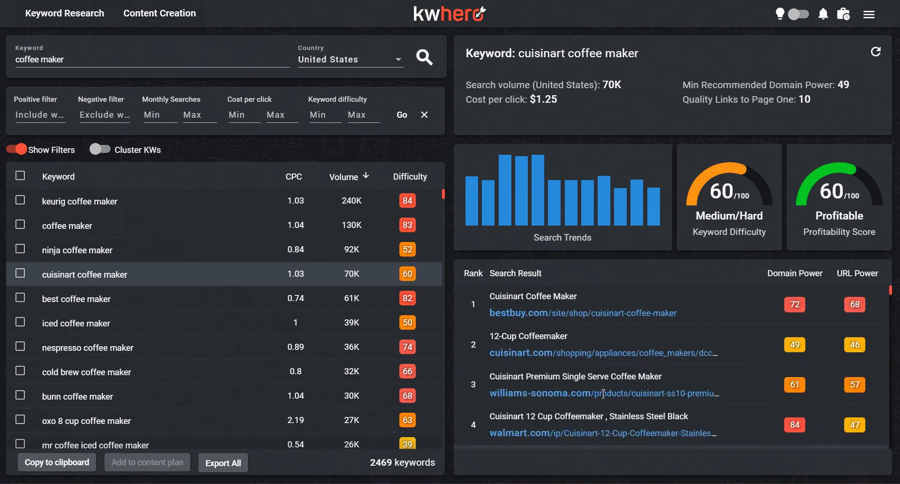
mouse_move(806, 104)
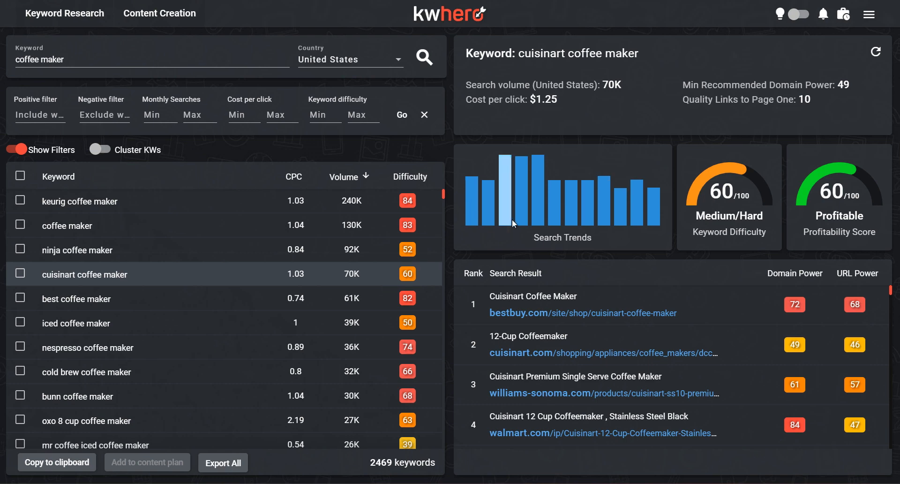
double_click(743, 211)
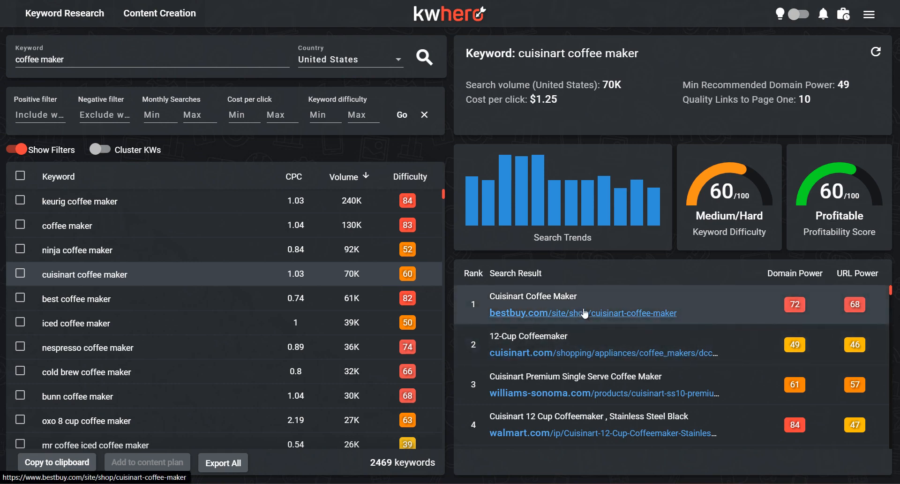
scroll(583, 313, down, 5)
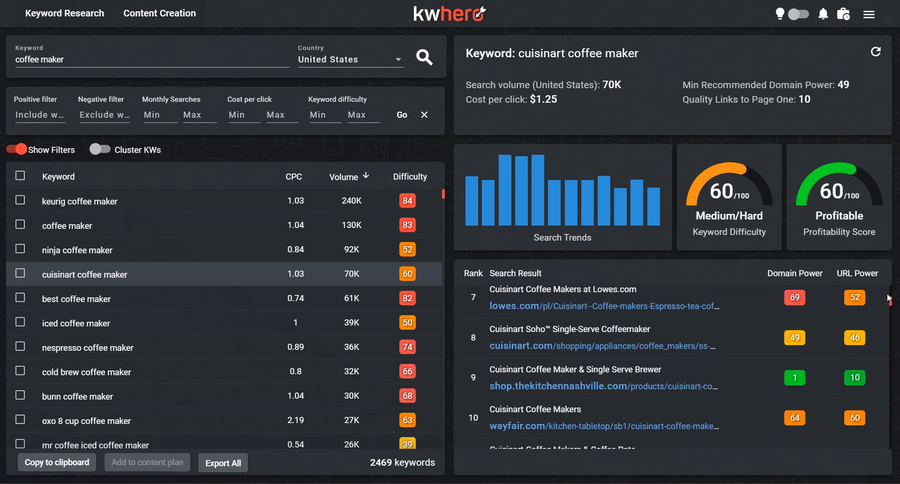
drag(890, 303, 893, 280)
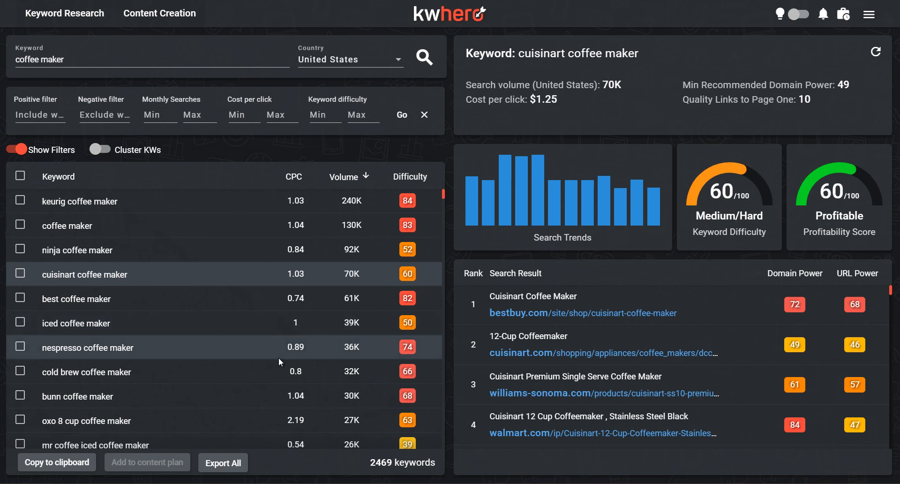
Step: View the data for "nespresso coffee maker" and return to "cuisinart coffee maker"
click(170, 347)
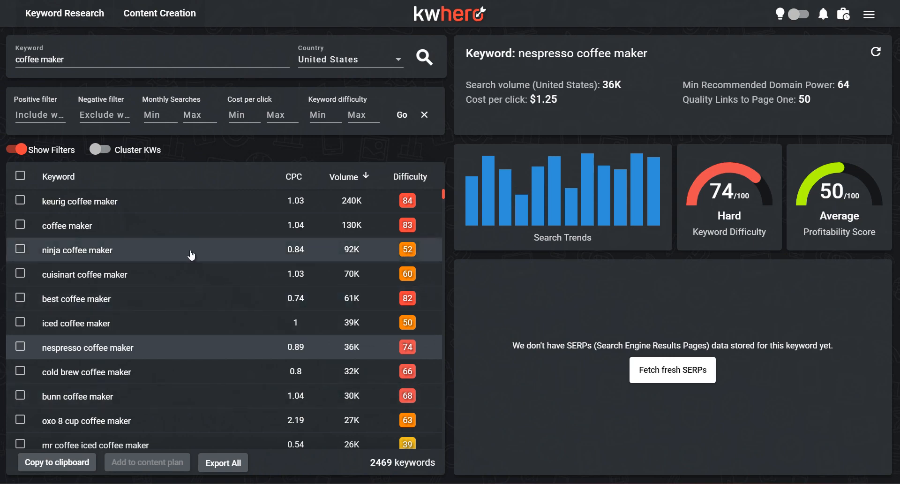
click(95, 274)
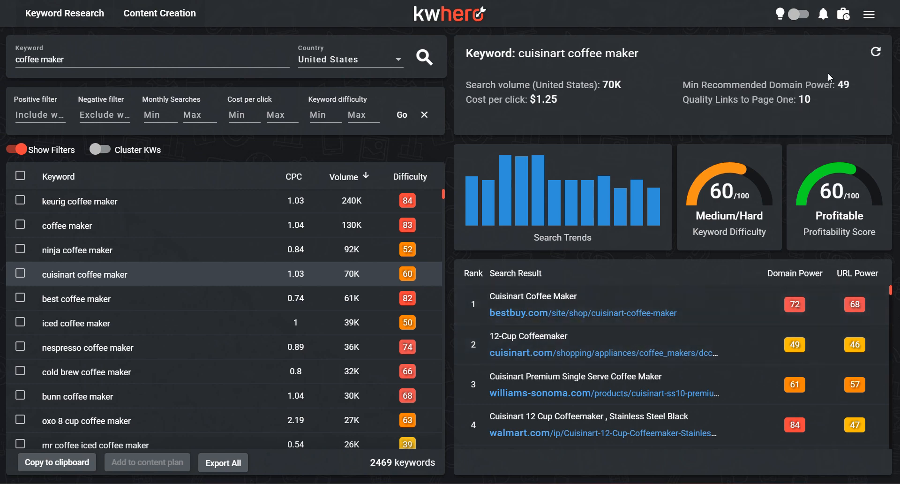
Step: Check the account's daily credits for keyword lookups and SERP analyses, and close the usage stats
click(868, 16)
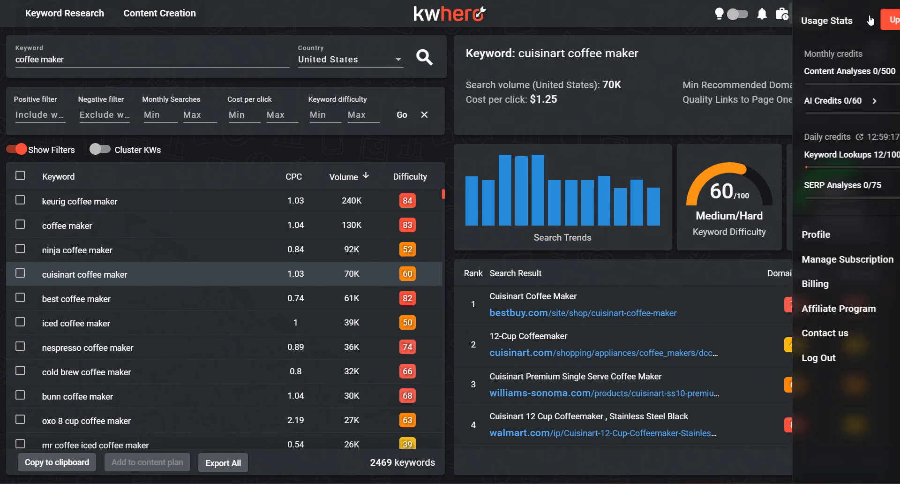
triple_click(775, 189)
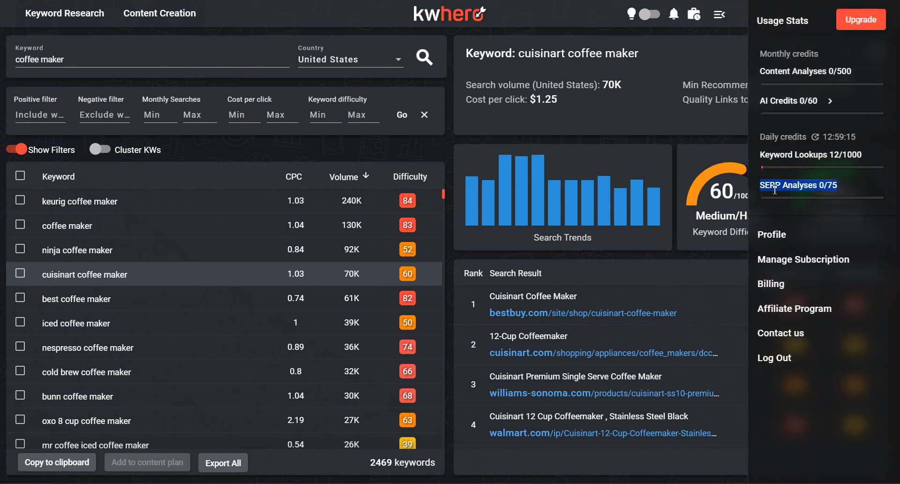
double_click(796, 156)
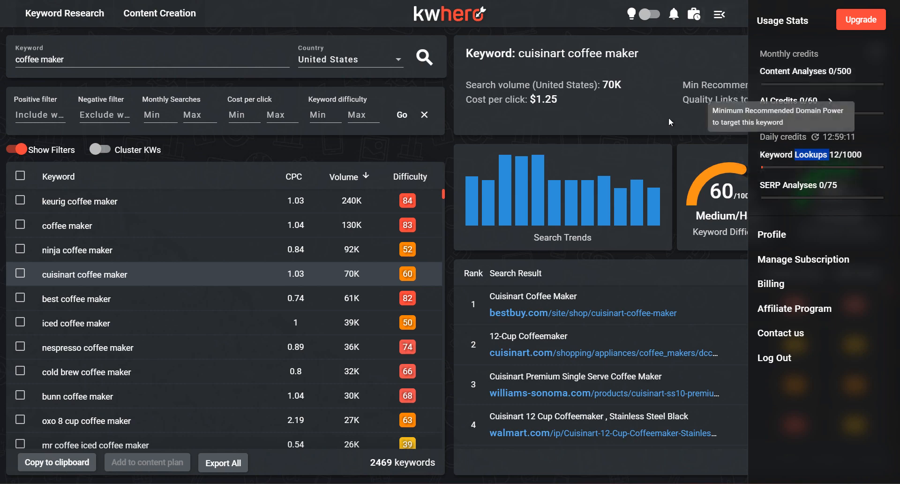
click(647, 118)
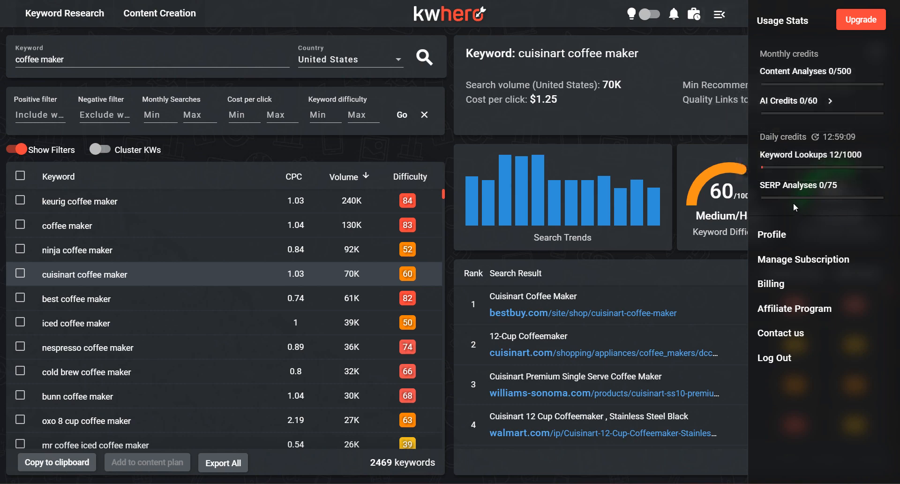
mouse_move(838, 137)
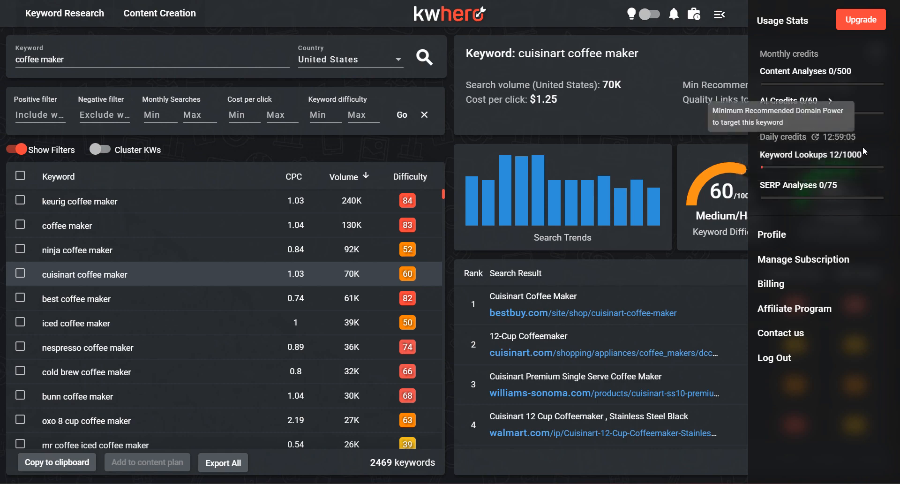
click(727, 19)
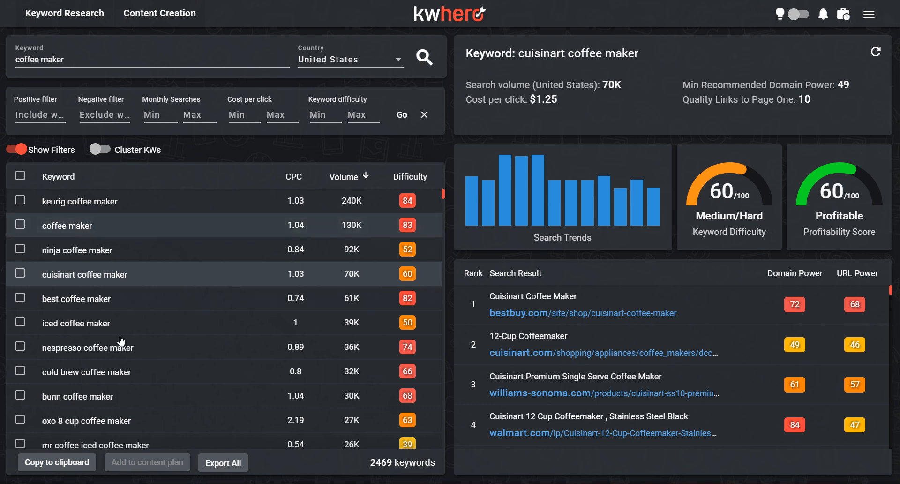
Step: Look up "best coffee maker", view the country choices, and check the keyword lookup usage
click(87, 296)
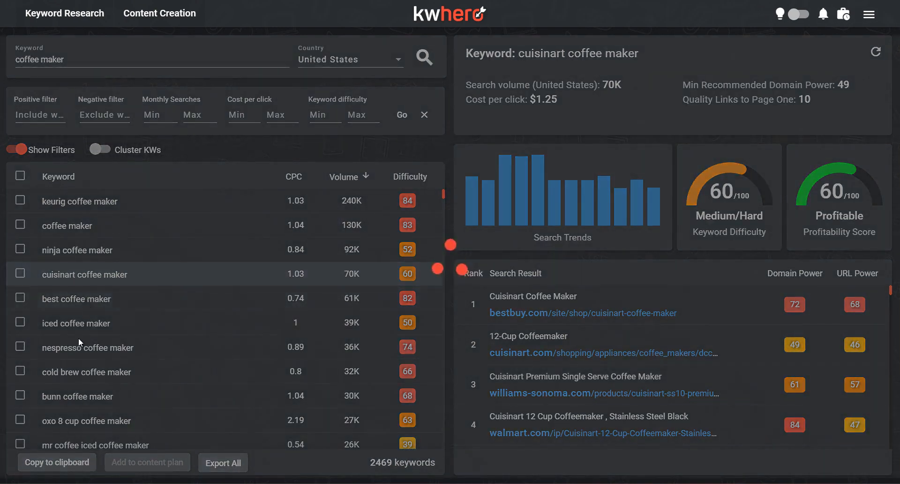
click(349, 62)
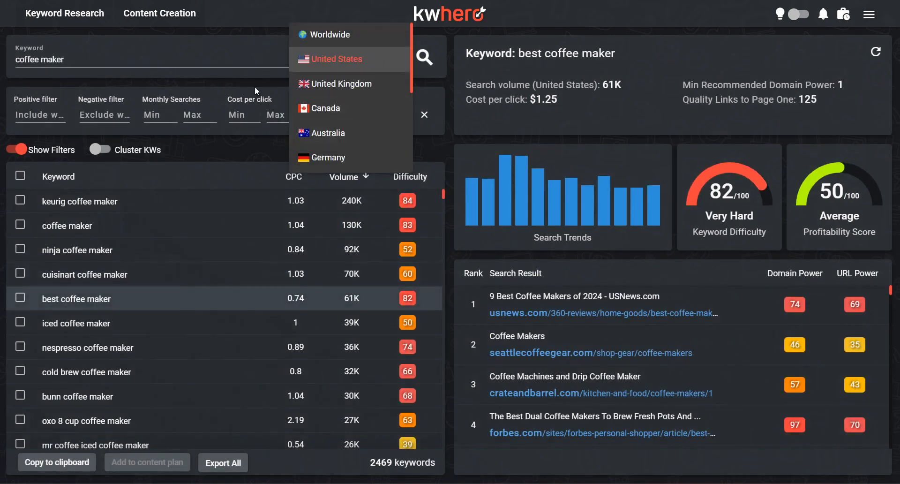
click(254, 81)
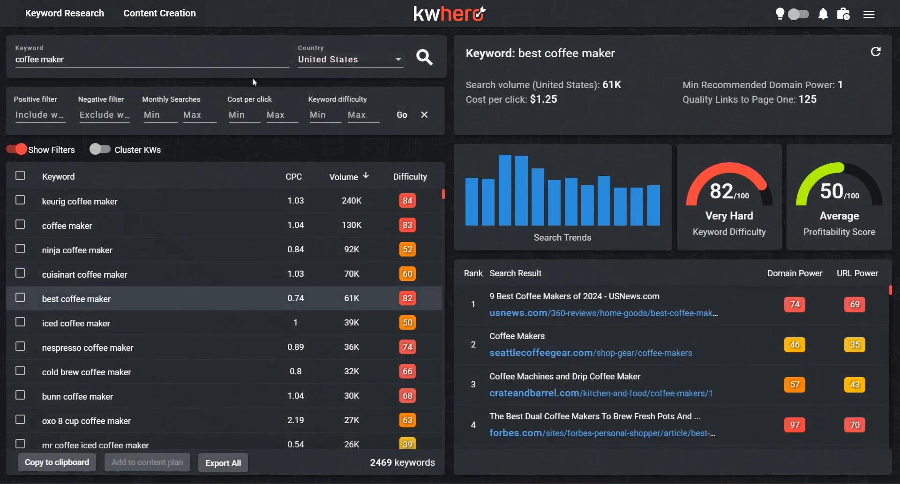
click(868, 14)
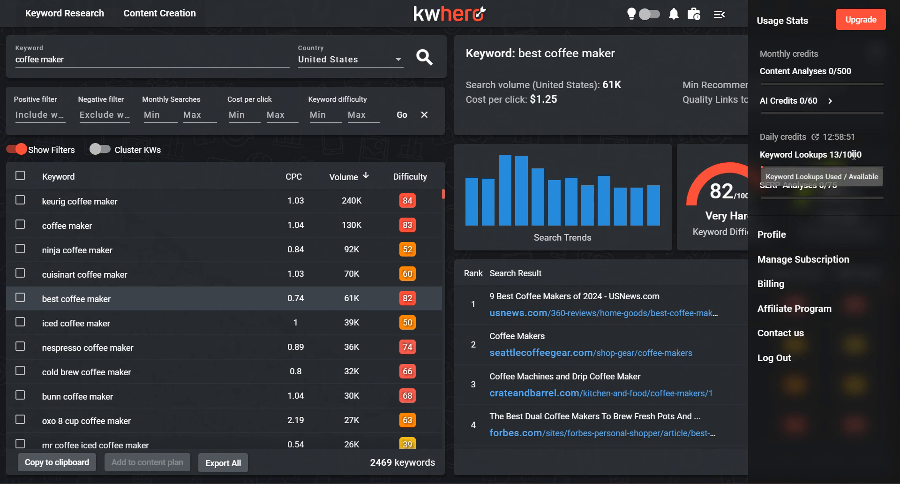
click(719, 15)
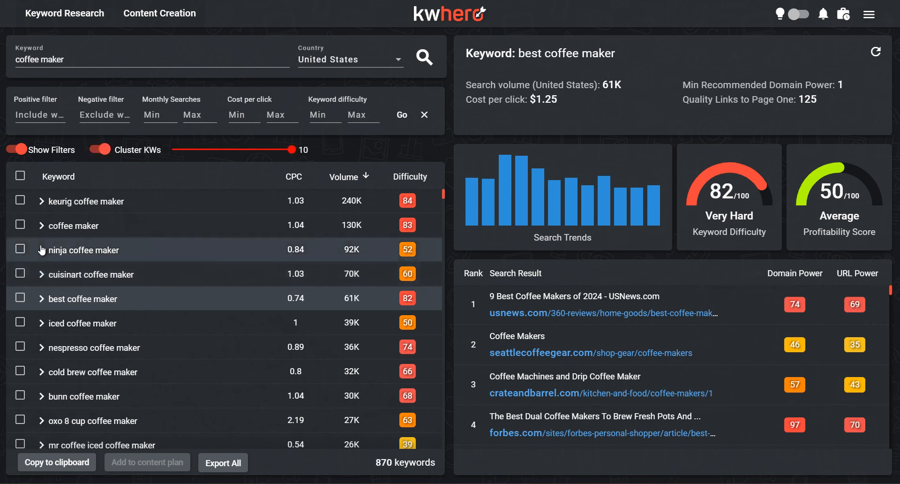
Step: Cluster the keywords, expand the "ninja coffee maker" group and select it
click(42, 250)
scroll(44, 281, down, 1)
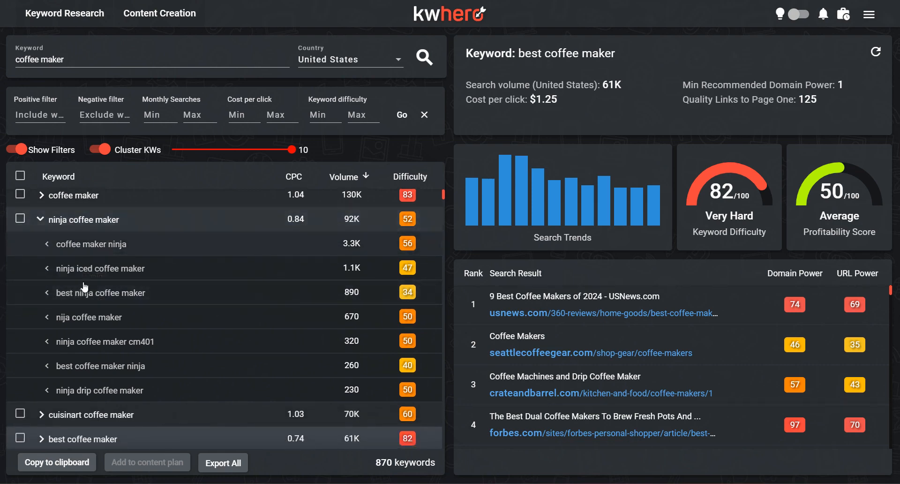
click(20, 218)
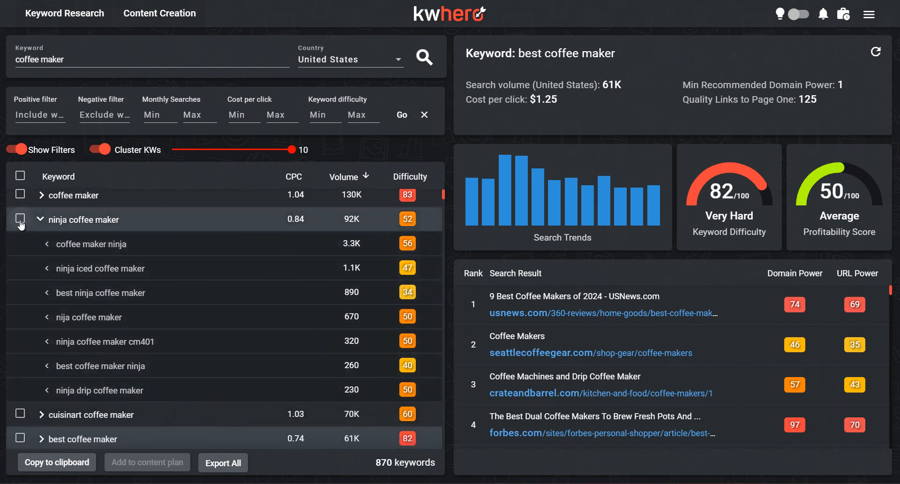
Step: Add "krups coffee maker", "grind and brew coffee maker" and "how to clean coffee maker with vinegar" to the keyword selection
scroll(66, 391, down, 4)
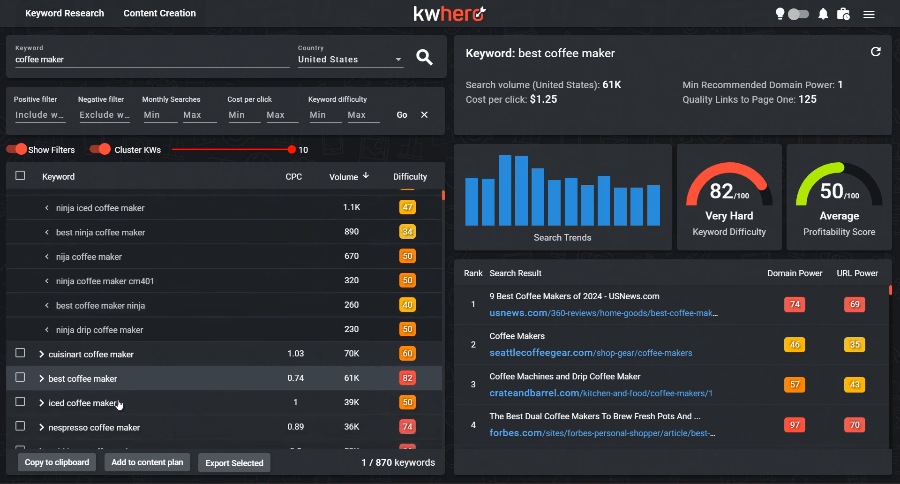
scroll(66, 387, down, 10)
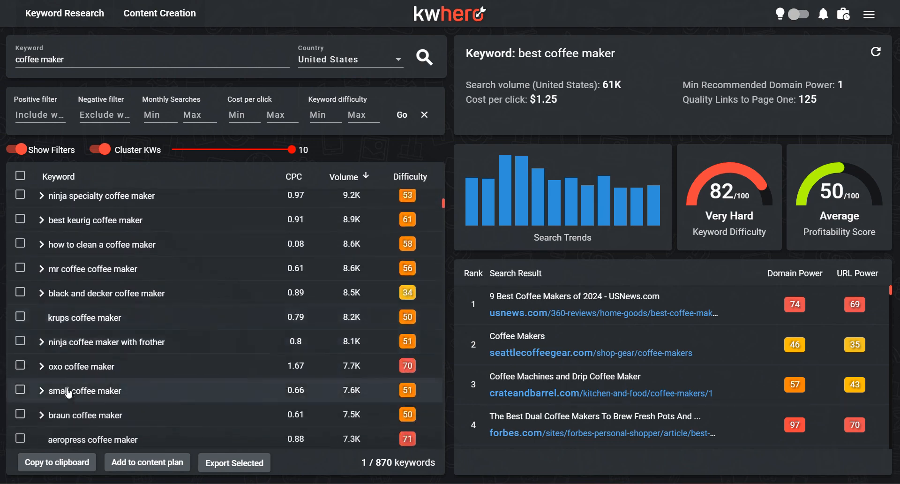
click(20, 290)
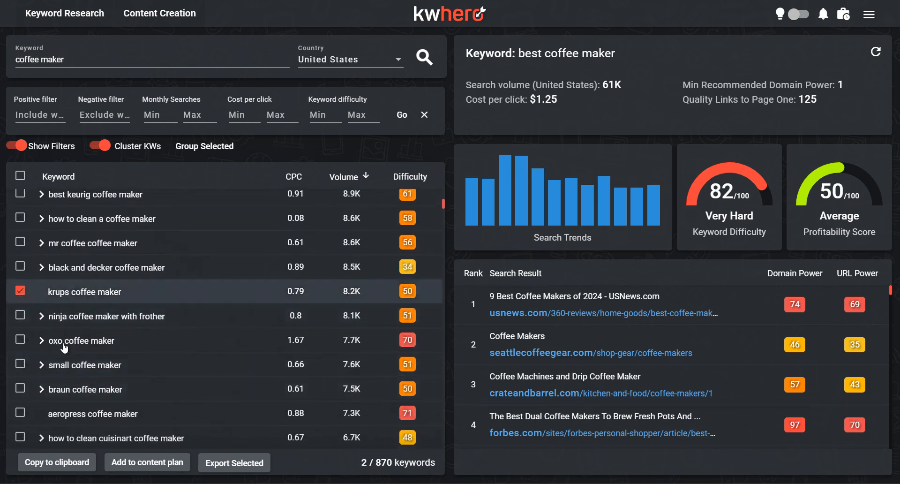
scroll(64, 348, down, 5)
scroll(64, 348, down, 13)
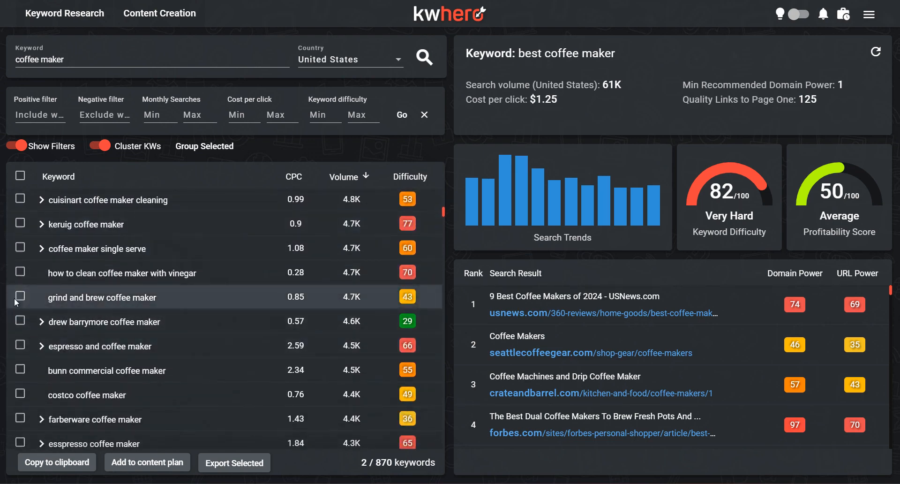
click(20, 296)
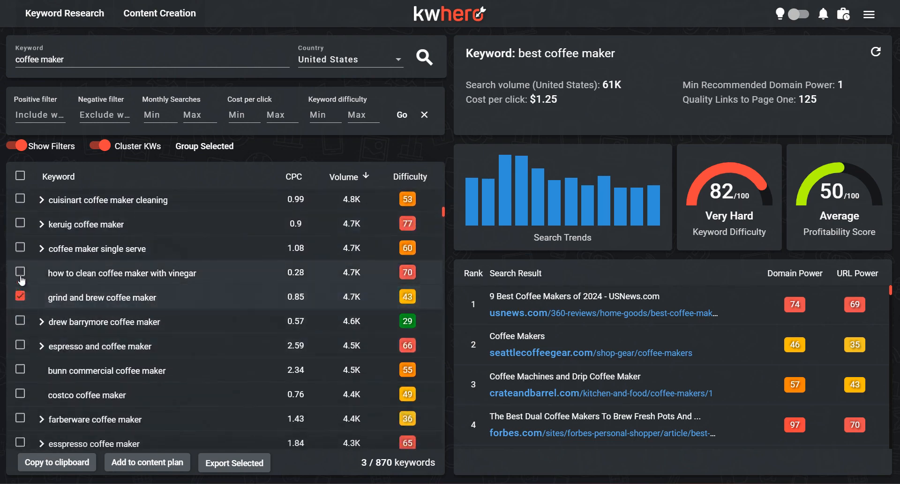
click(19, 272)
Step: Add the selected keywords to Content Plan 1
scroll(100, 255, up, 15)
scroll(100, 253, up, 10)
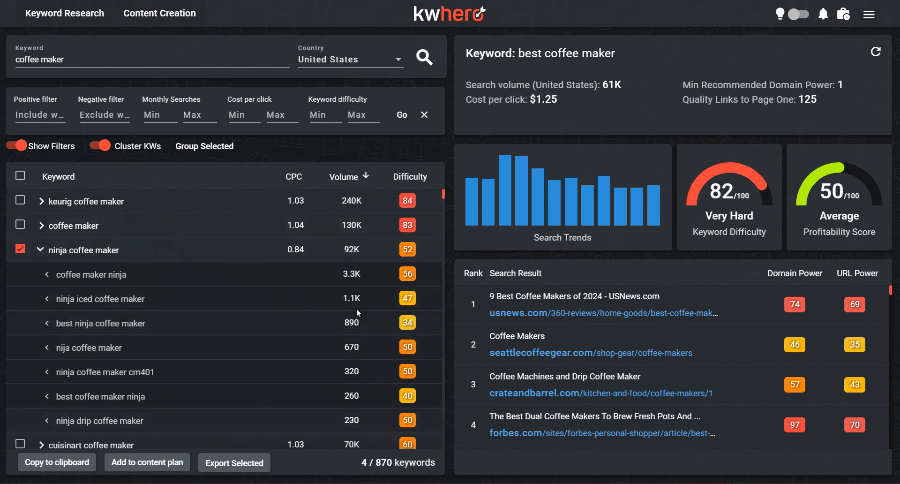
scroll(356, 308, down, 2)
scroll(332, 324, up, 2)
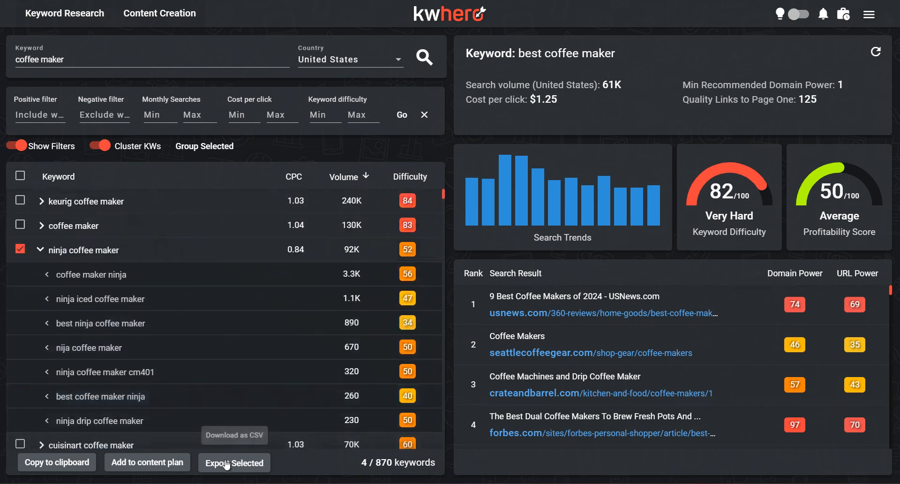
click(155, 467)
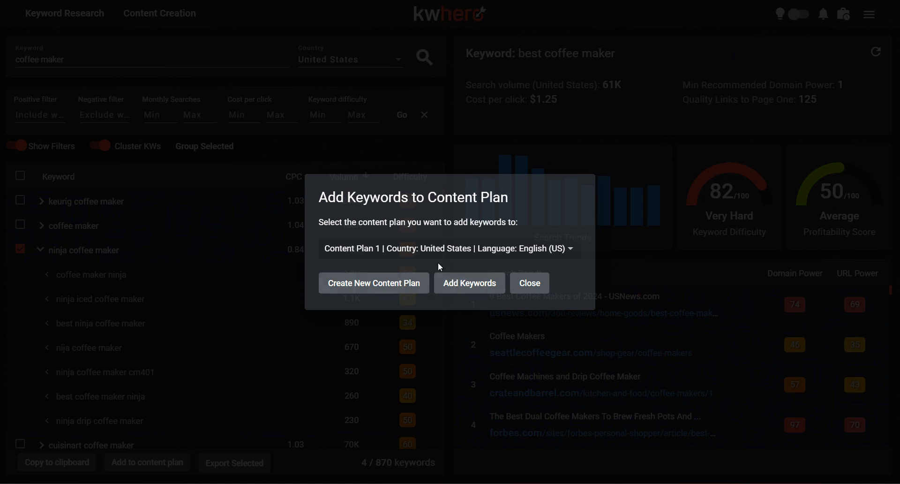
click(480, 280)
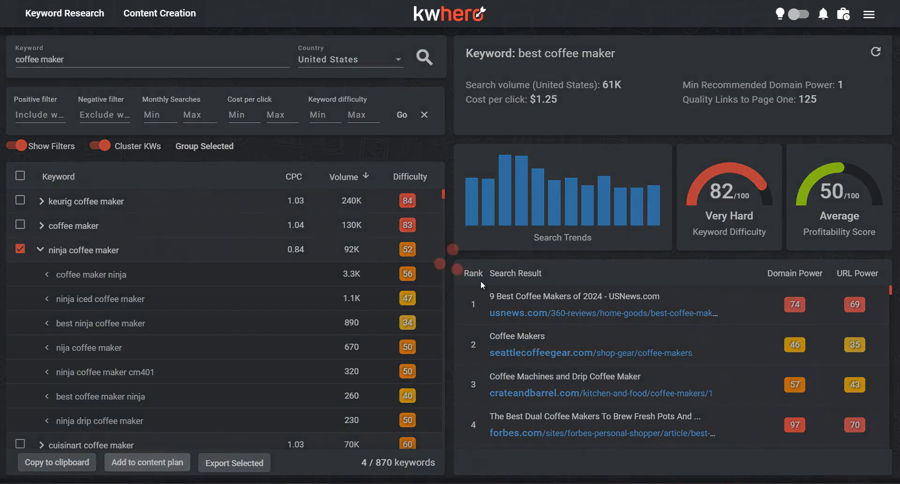
Step: In Content Creation, create a content plan named "2" for United States in English (US), and keep Content Plan 1 open
click(159, 24)
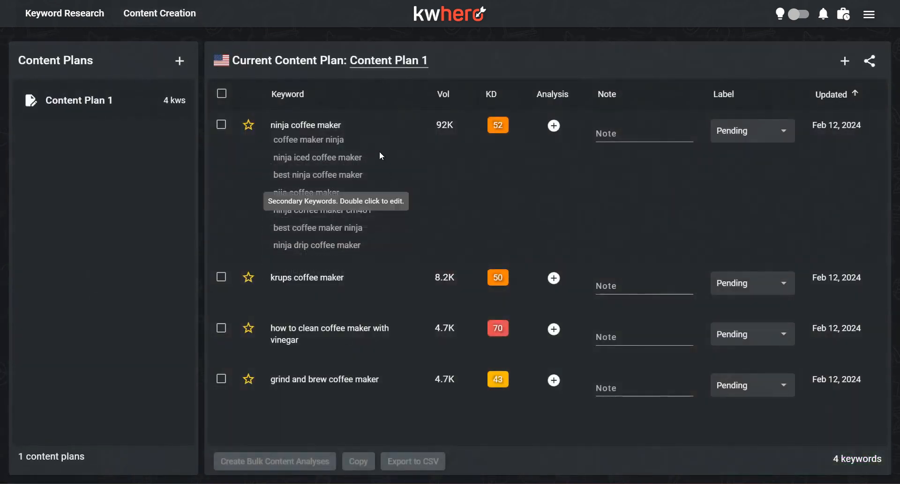
click(180, 61)
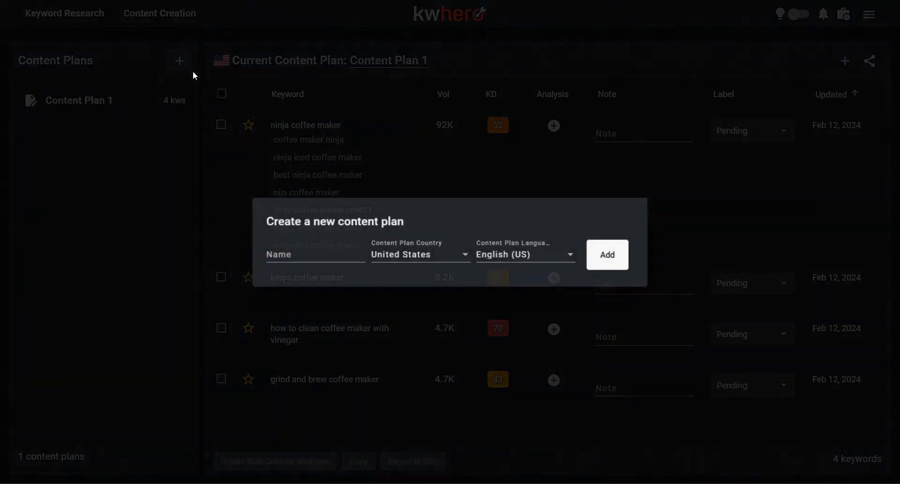
text(2)
click(608, 256)
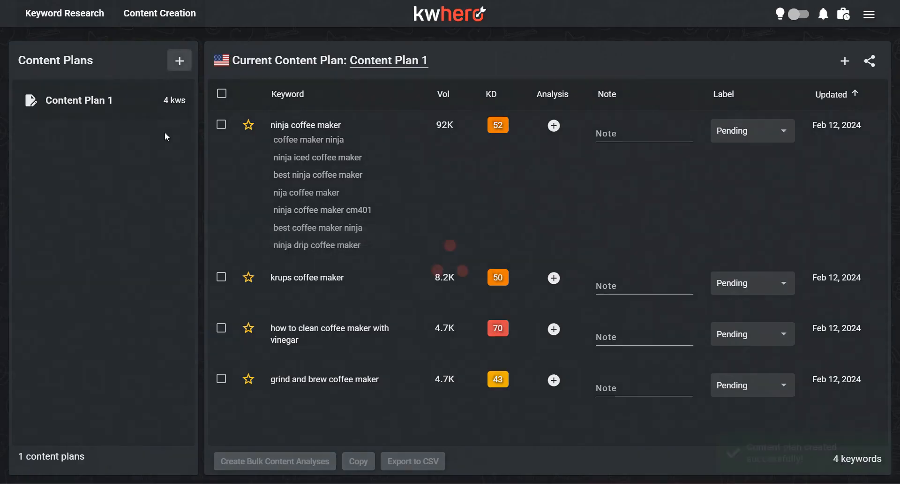
click(136, 142)
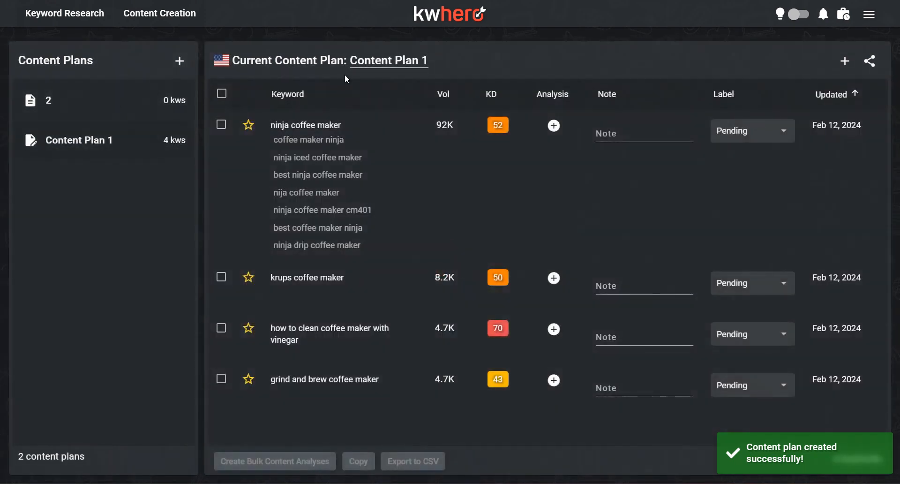
Step: Add the keyword "best coffee maker on the market" to Content Plan 1
click(843, 61)
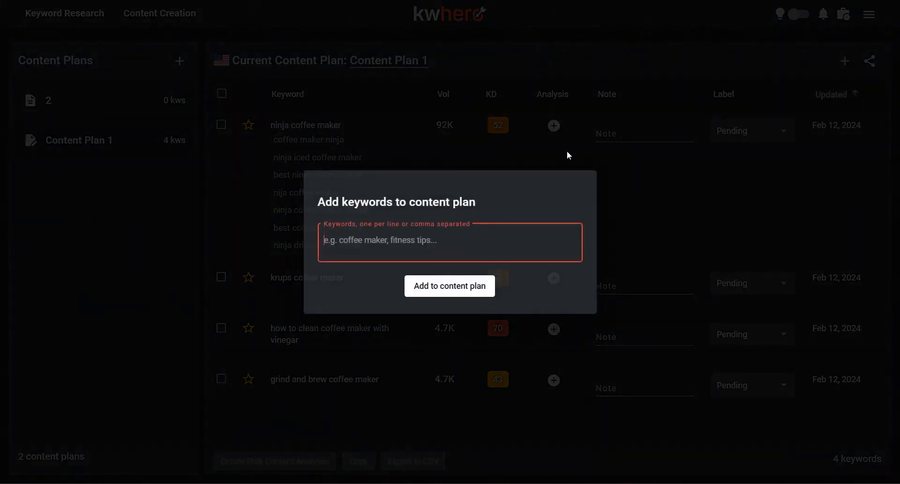
text(best coffee maker on the market)
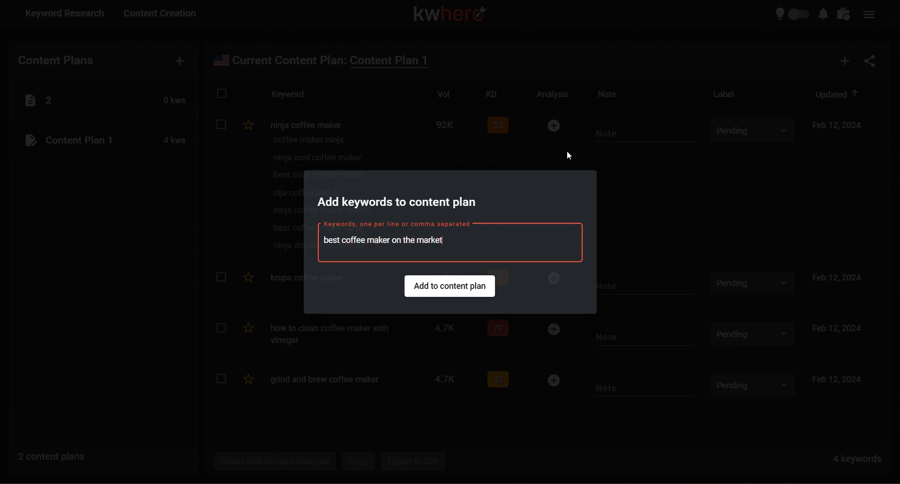
click(435, 287)
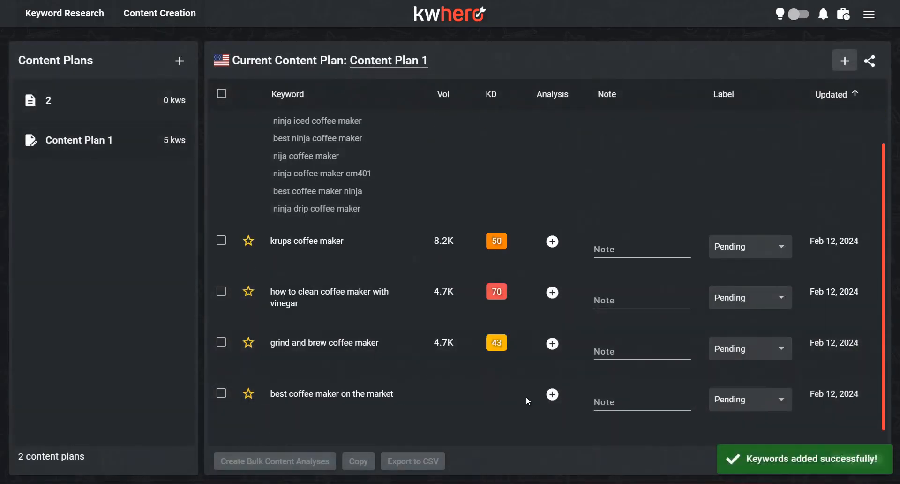
Step: Give the "ninja coffee maker" keyword the note "This is a note" and set its label to On Hold
scroll(614, 269, up, 1)
click(647, 129)
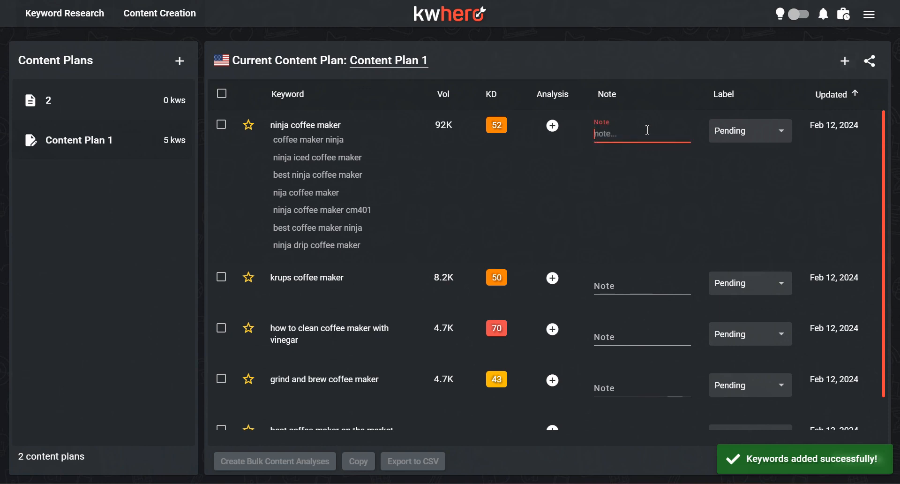
text(This is a note)
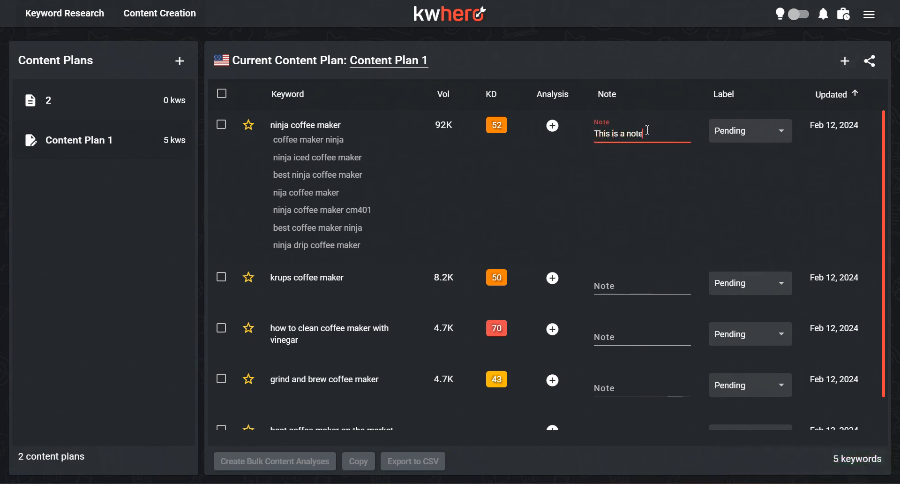
click(784, 130)
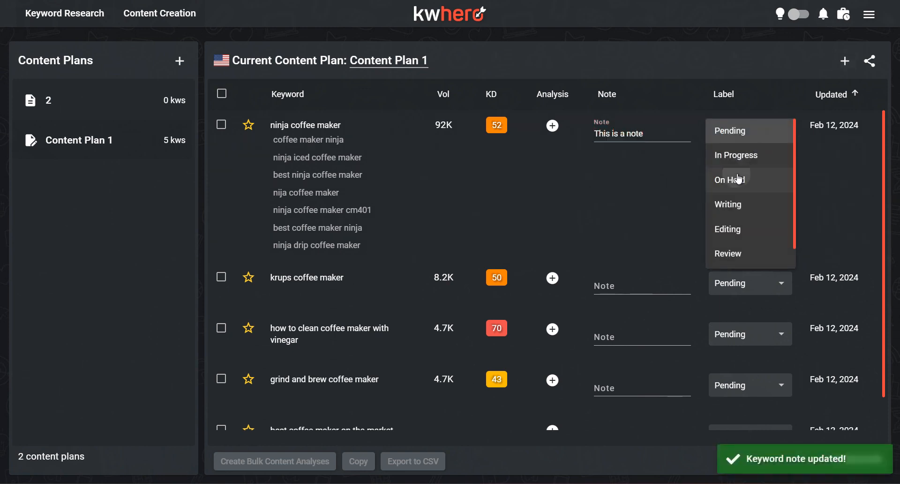
click(728, 181)
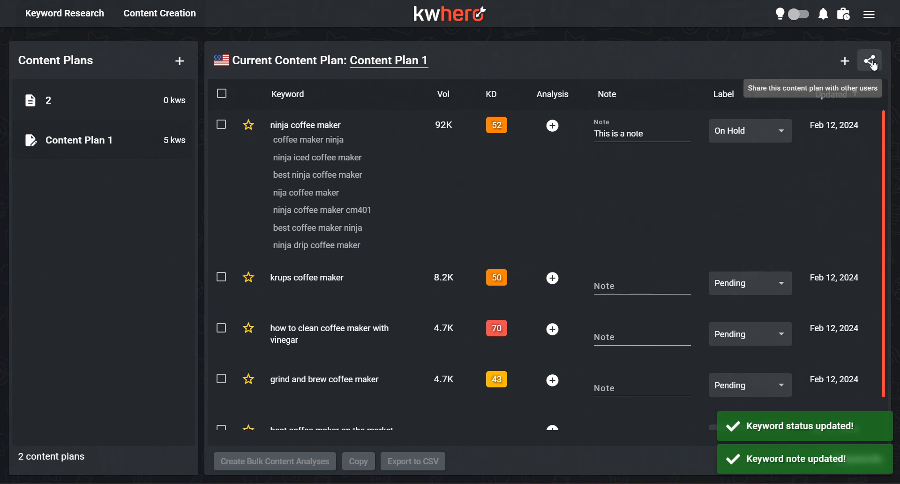
Step: Check the sharing options of Content Plan 1 and close them without updating
click(870, 61)
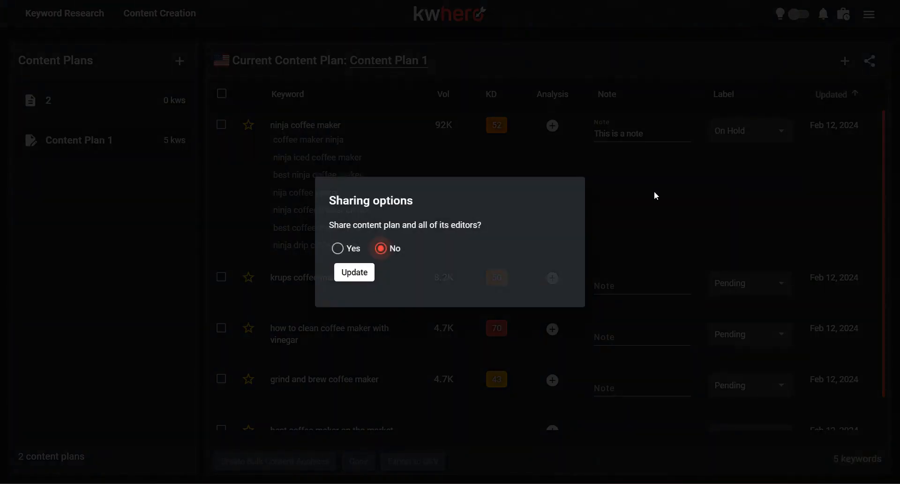
click(412, 334)
Step: Create content analyses for "best coffee maker on the market", "grind and brew coffee maker" and "how to clean coffee maker with vinegar"
scroll(422, 256, down, 1)
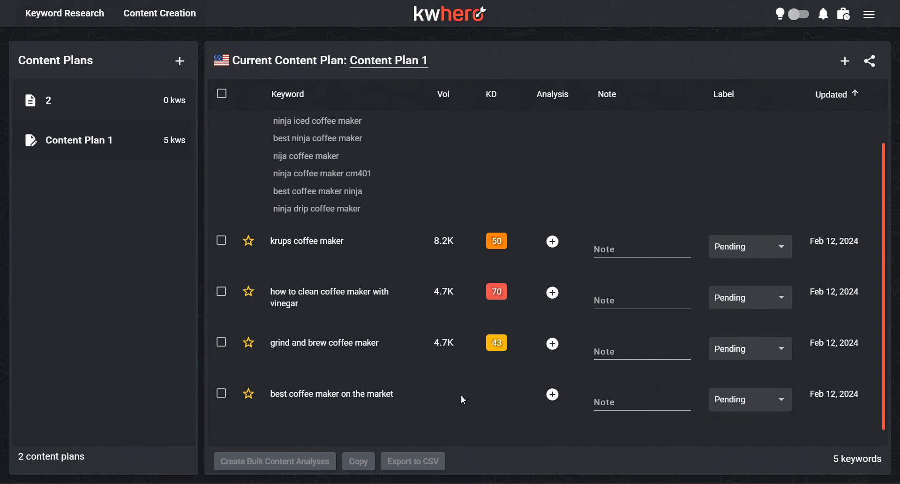
click(553, 394)
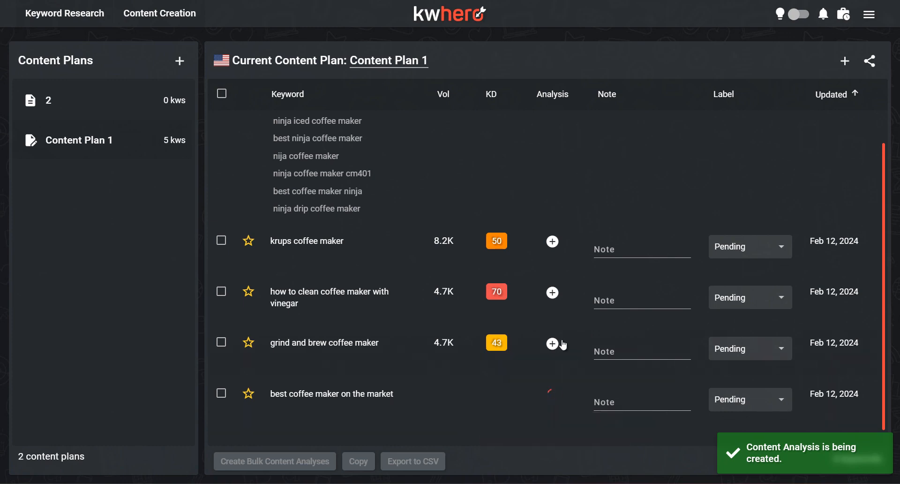
click(552, 343)
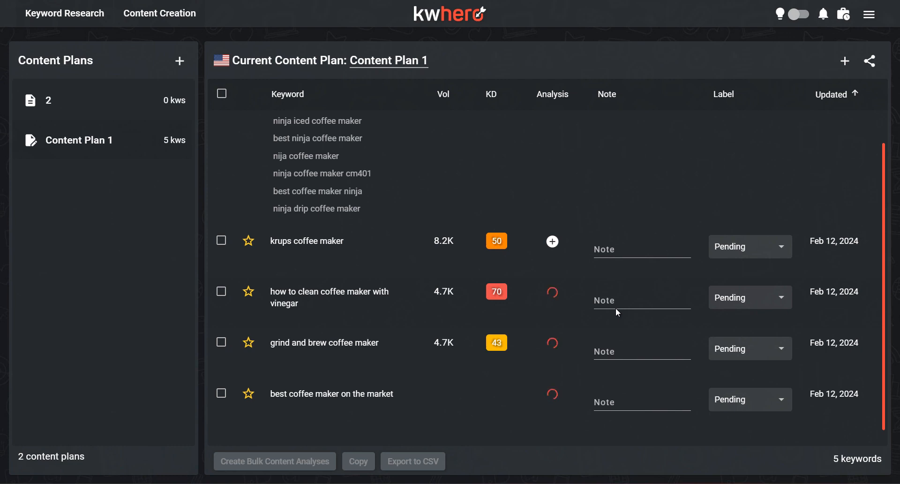
Step: Look at the secondary keyword editors for "ninja coffee maker" and "krups coffee maker", closing each without saving
scroll(615, 307, up, 1)
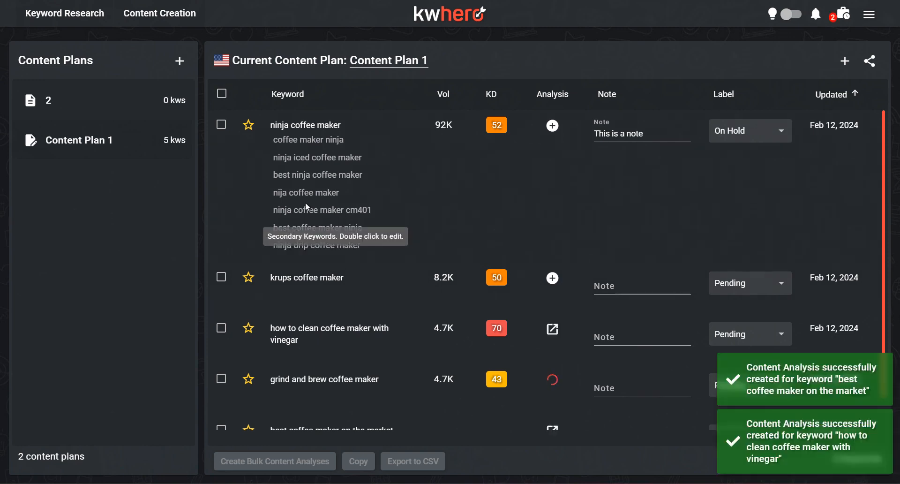
double_click(299, 179)
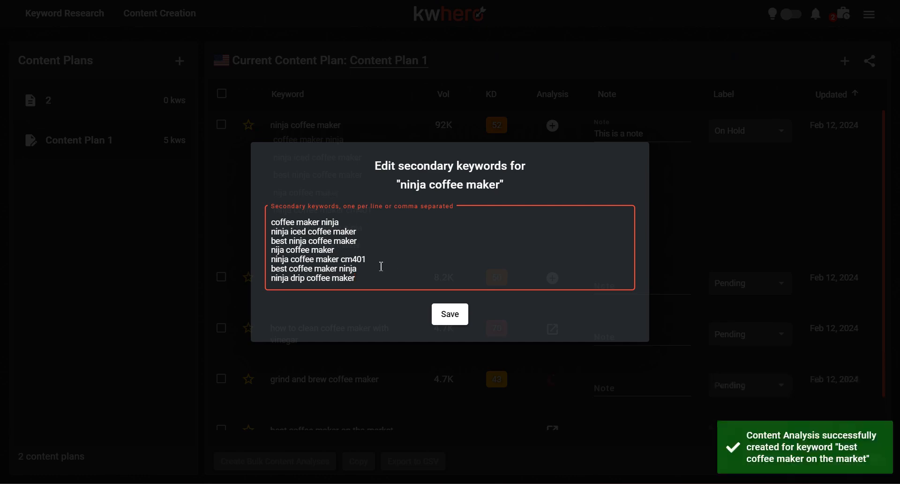
click(346, 385)
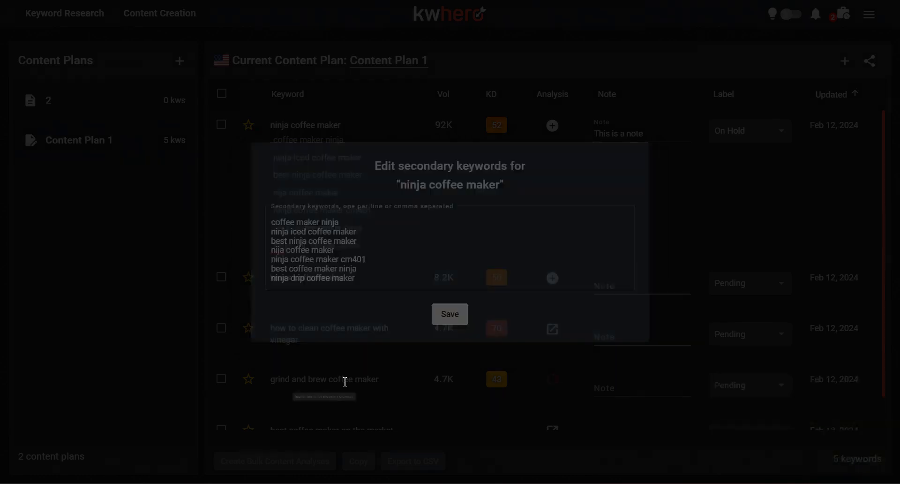
double_click(310, 277)
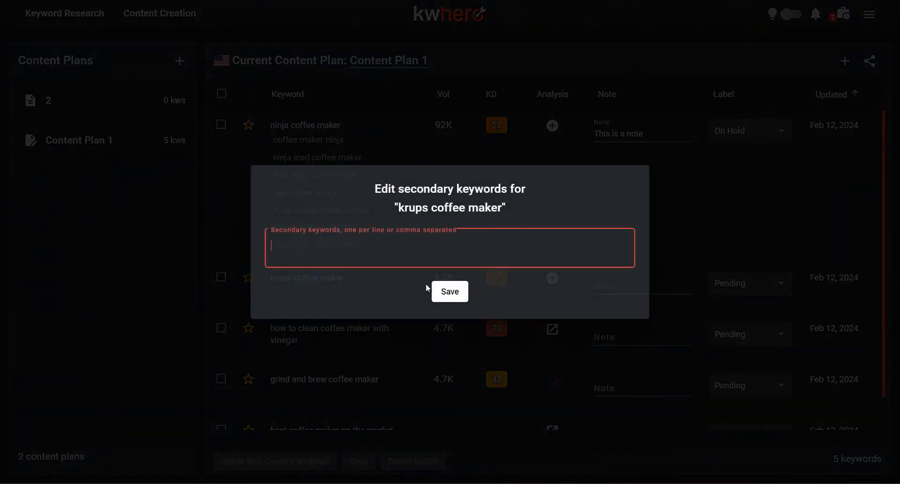
click(439, 368)
Step: Open the content analysis for the keyword "how to clean coffee maker with vinegar"
scroll(378, 343, down, 2)
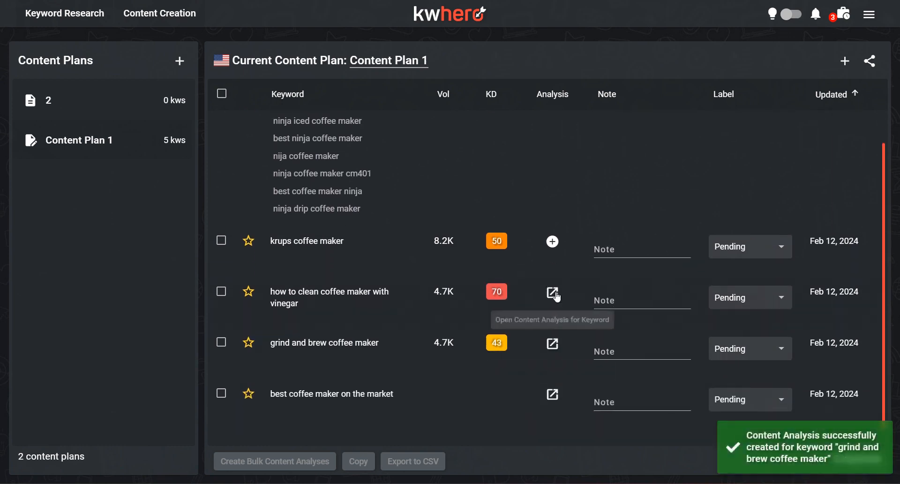
scroll(448, 306, up, 1)
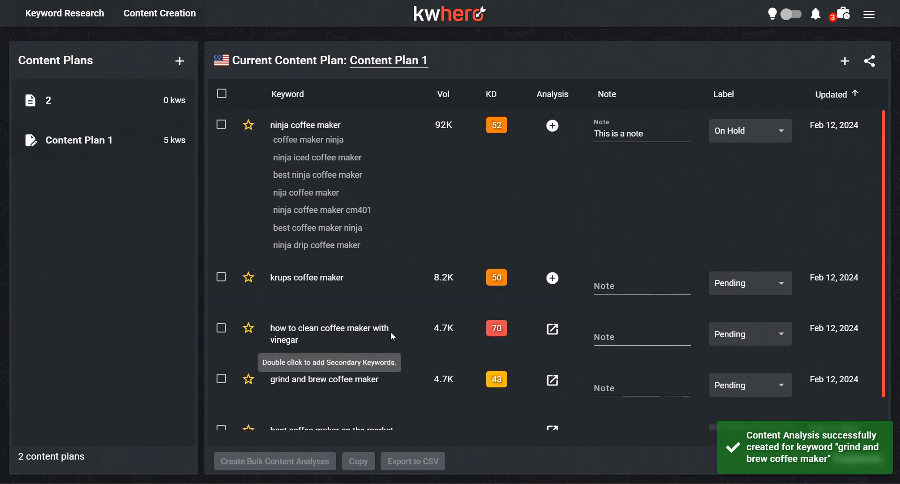
click(553, 329)
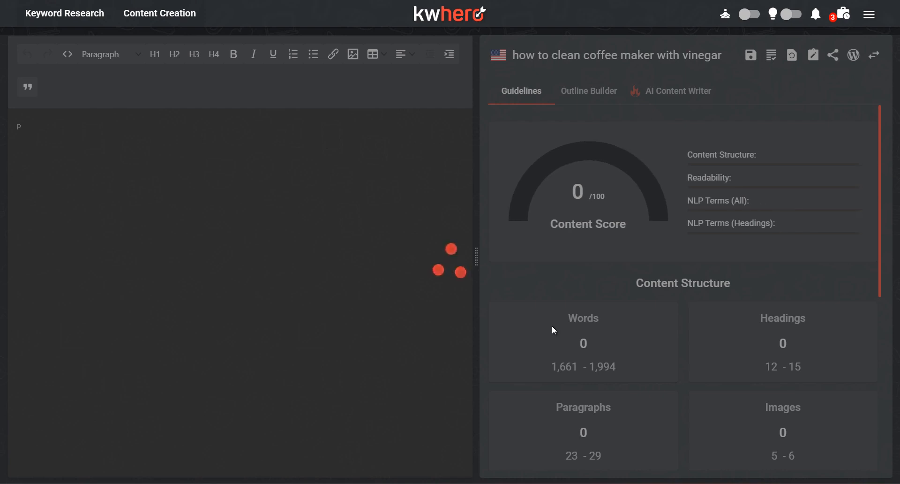
Step: Review the content structure and readability targets in the guidelines for "best coffee maker on the market"
scroll(592, 272, down, 1)
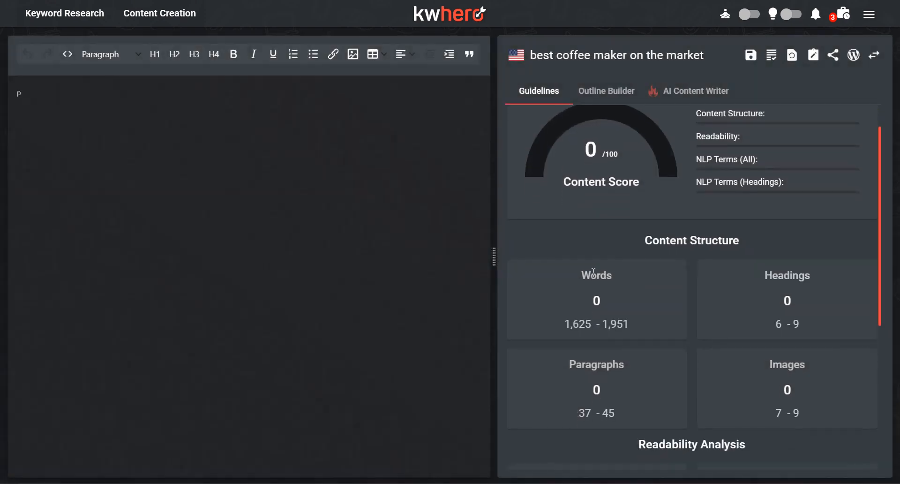
scroll(594, 272, down, 1)
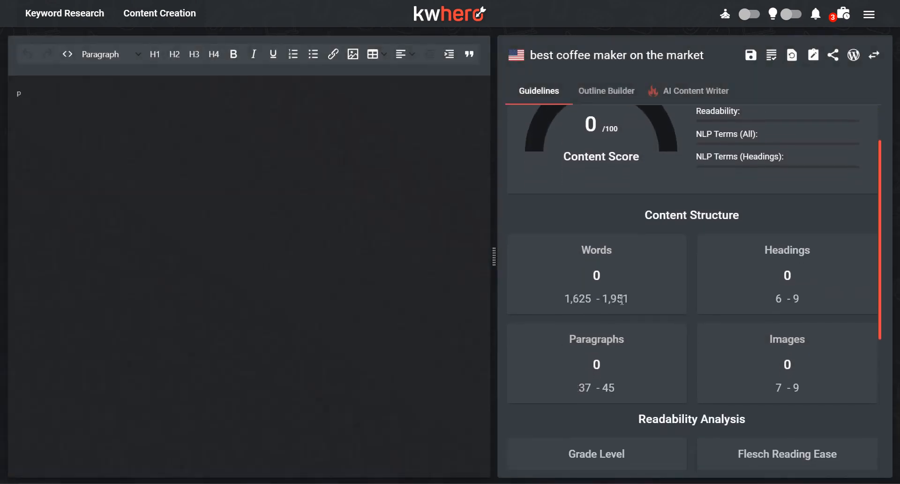
scroll(621, 300, down, 1)
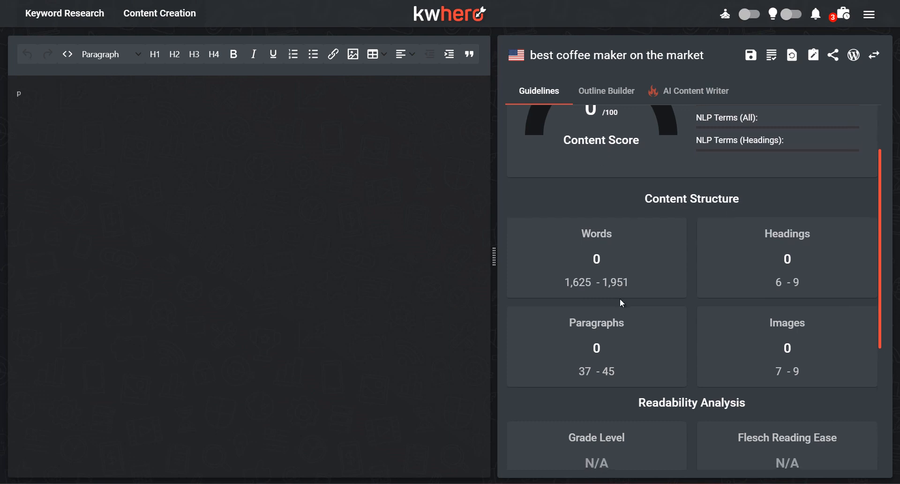
scroll(622, 302, down, 1)
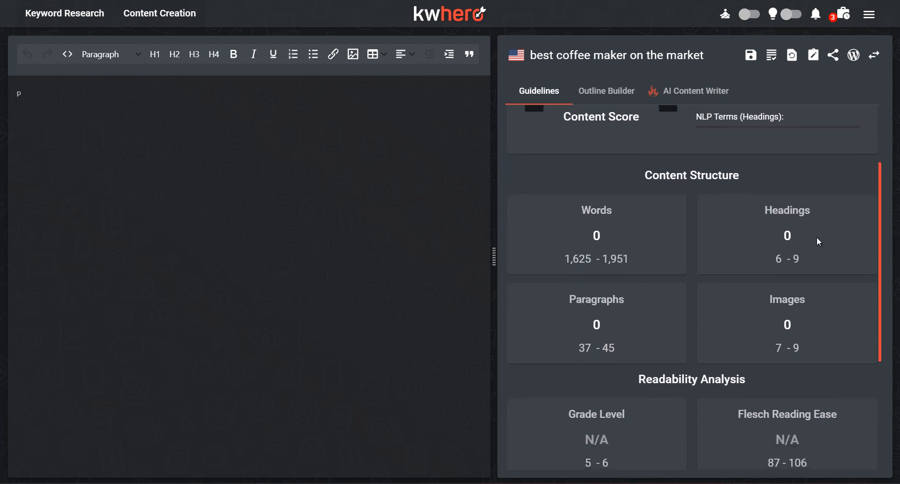
scroll(758, 240, down, 3)
scroll(562, 256, down, 6)
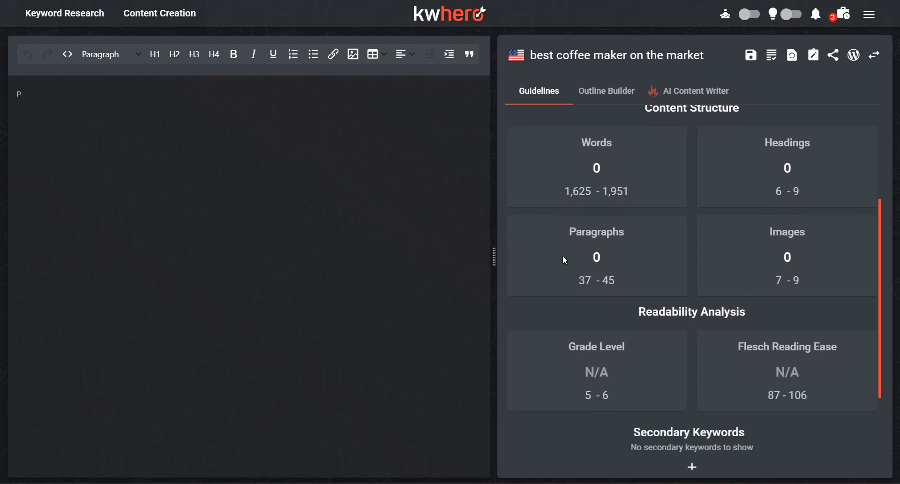
scroll(563, 257, down, 1)
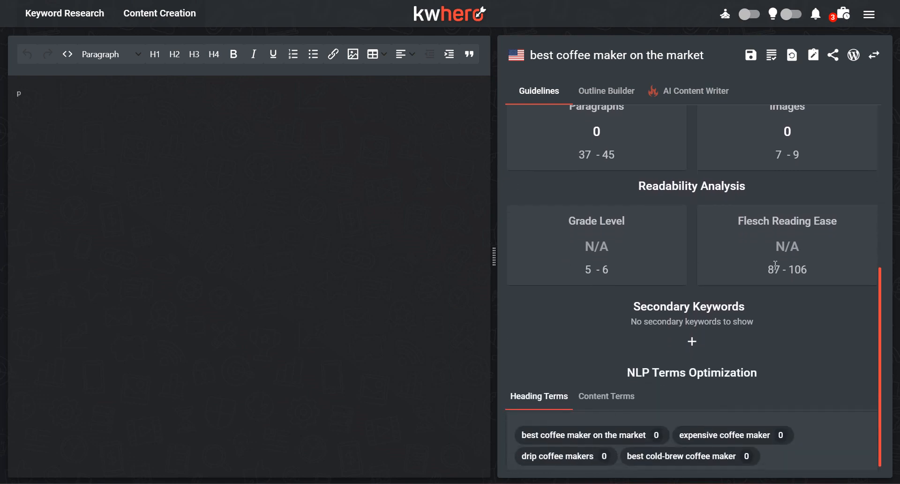
scroll(773, 272, down, 1)
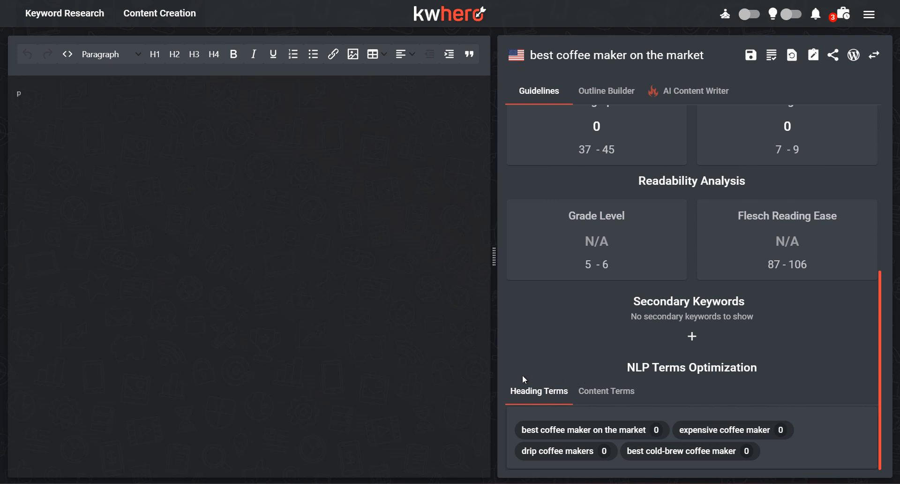
Step: Examine the suggested NLP heading terms and content terms, and return to the content score overview
click(548, 397)
click(600, 391)
scroll(629, 366, down, 3)
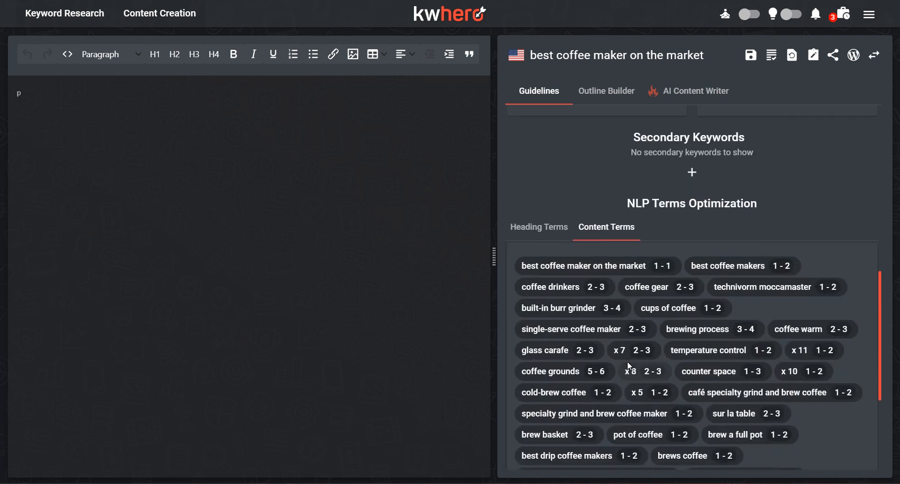
scroll(642, 332, down, 1)
scroll(612, 414, up, 1)
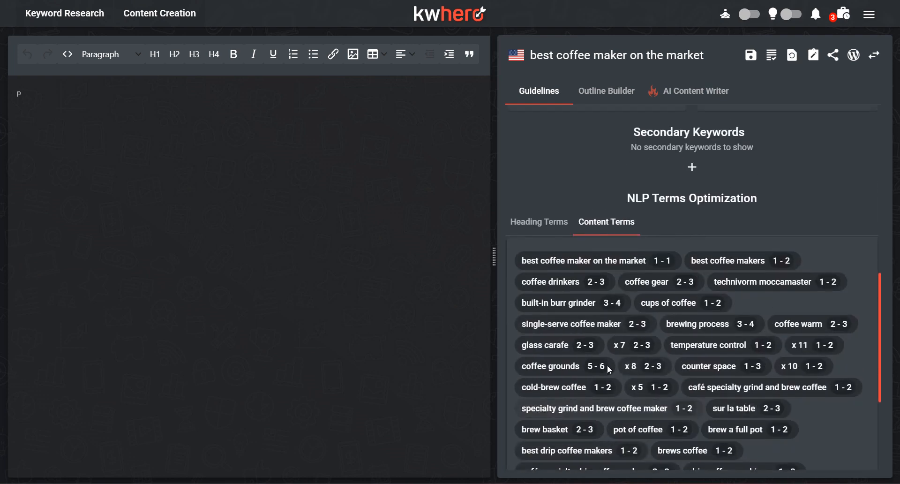
scroll(607, 365, up, 2)
scroll(585, 355, up, 1)
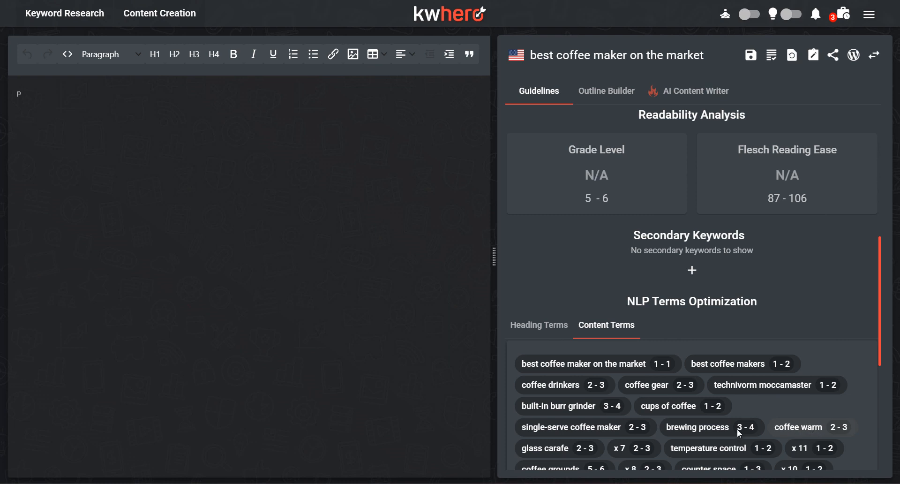
scroll(566, 282, up, 6)
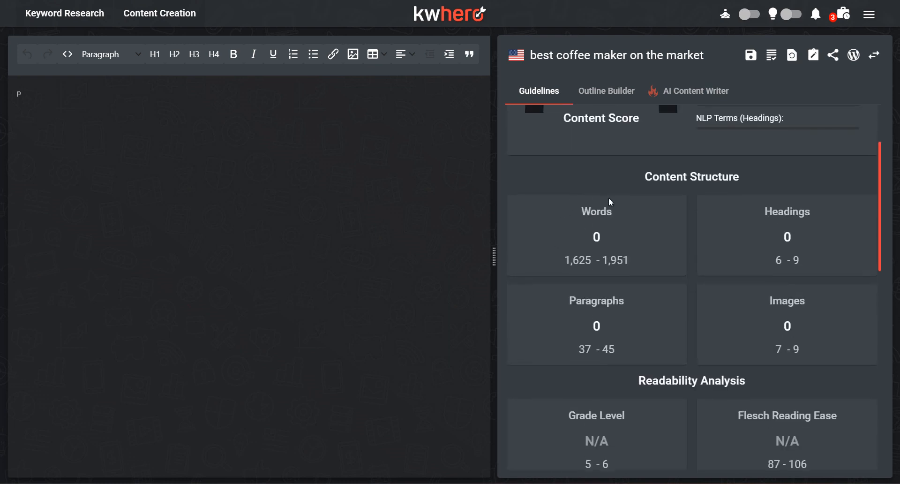
scroll(608, 198, up, 2)
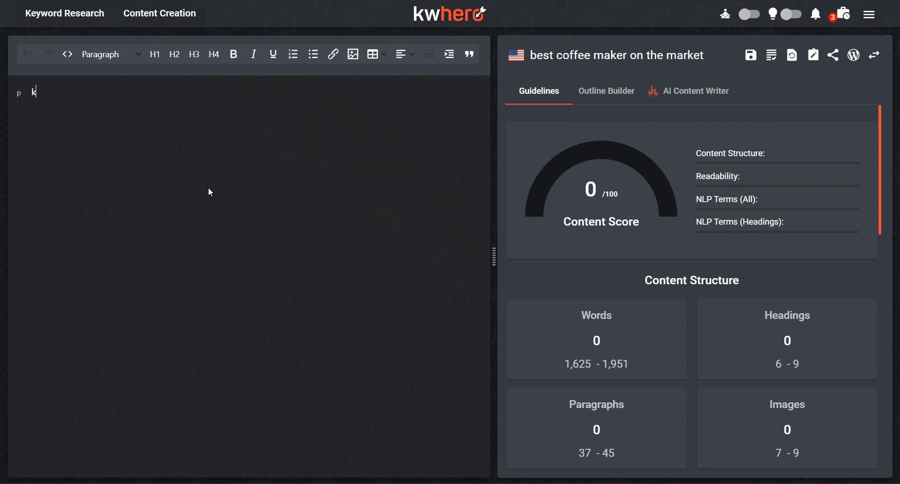
Step: Enter the sample text "kwhero" in the article editor and clear it again
text(whero)
key(ctrl+a)
key(BackSpace)
Step: In the Outline Builder, open the competitor selection and review the ranked pages used for the content analysis
click(618, 93)
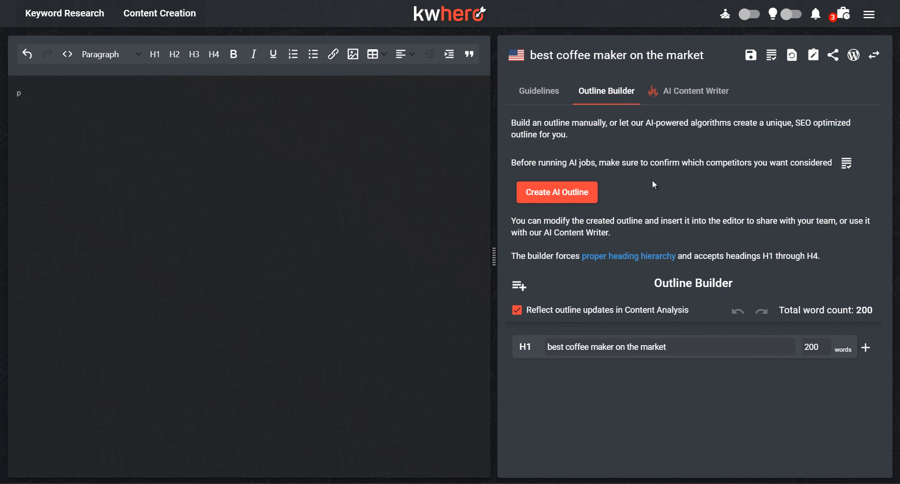
click(846, 163)
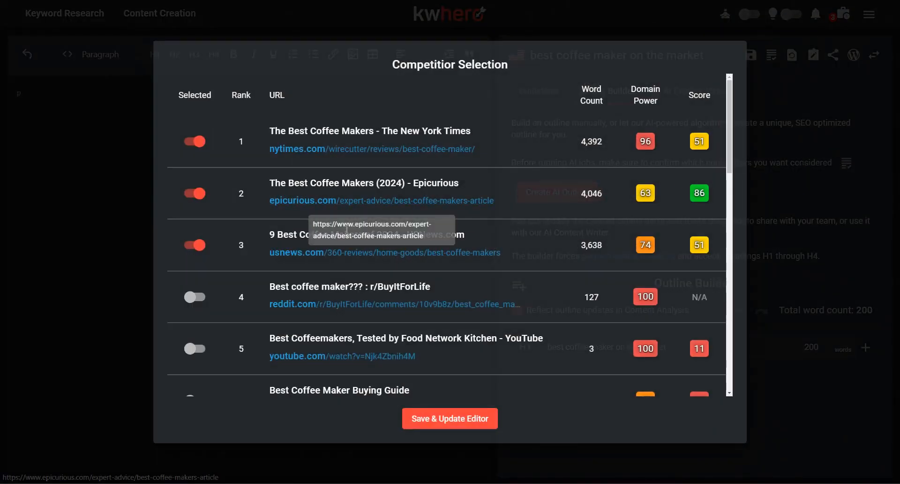
scroll(443, 243, down, 2)
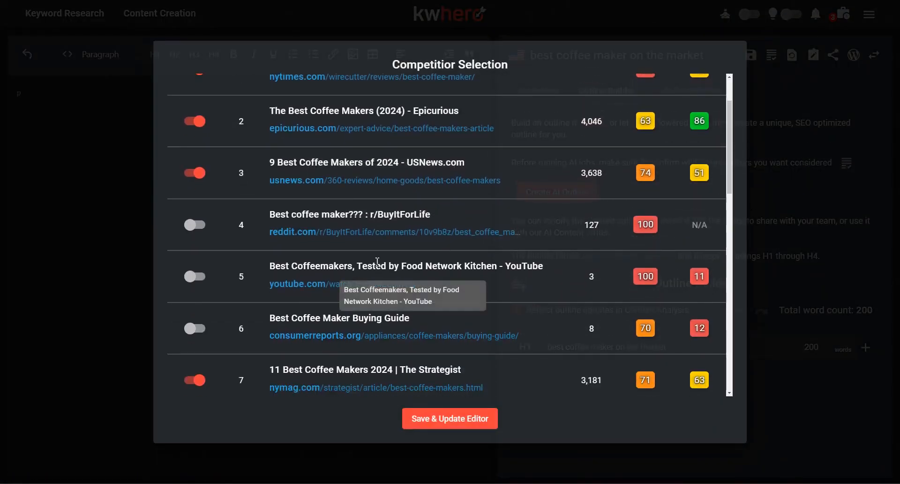
scroll(438, 334, down, 1)
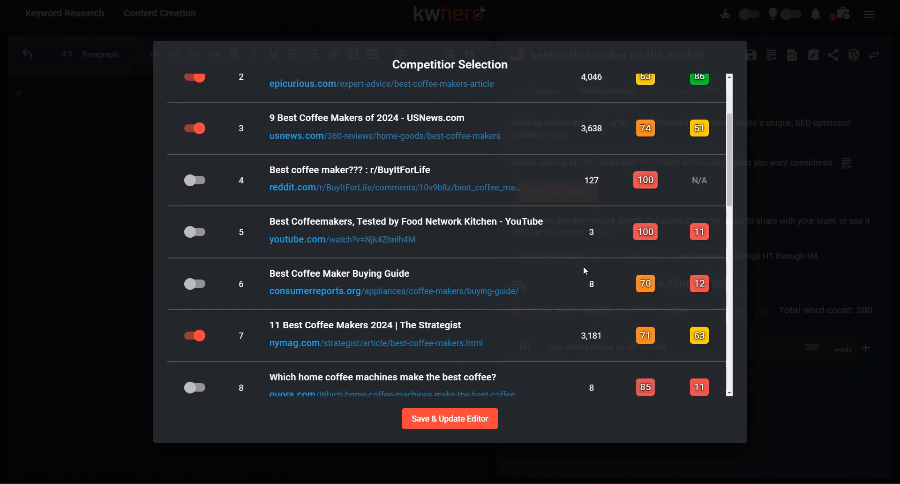
scroll(356, 150, up, 3)
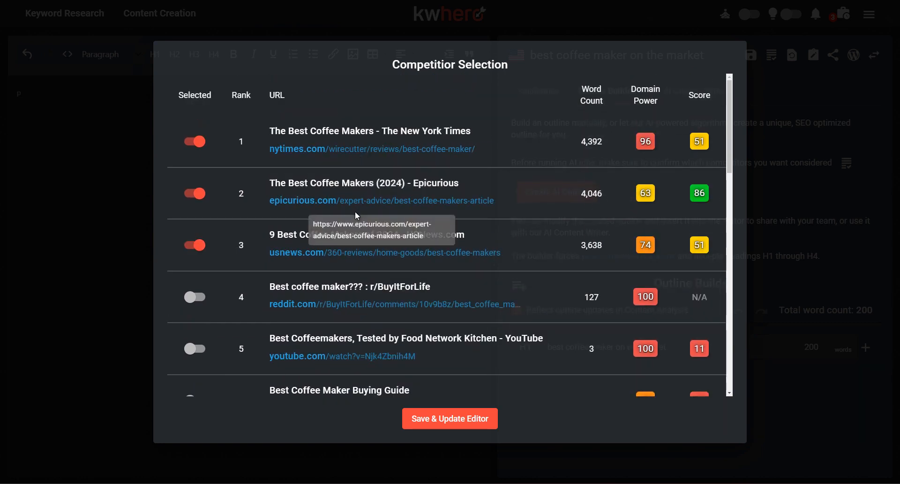
Step: Review the ranked competitor pages and save the current competitor selection to the editor
scroll(548, 254, down, 2)
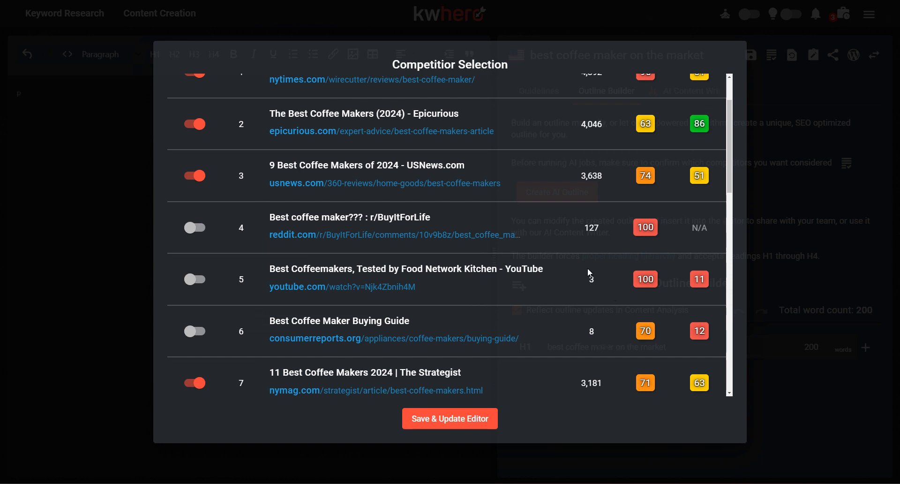
scroll(593, 328, down, 1)
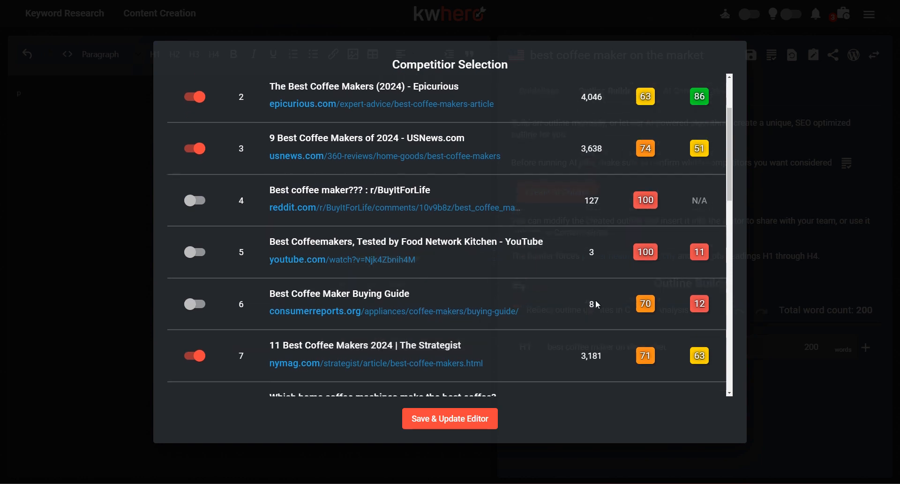
scroll(595, 302, down, 3)
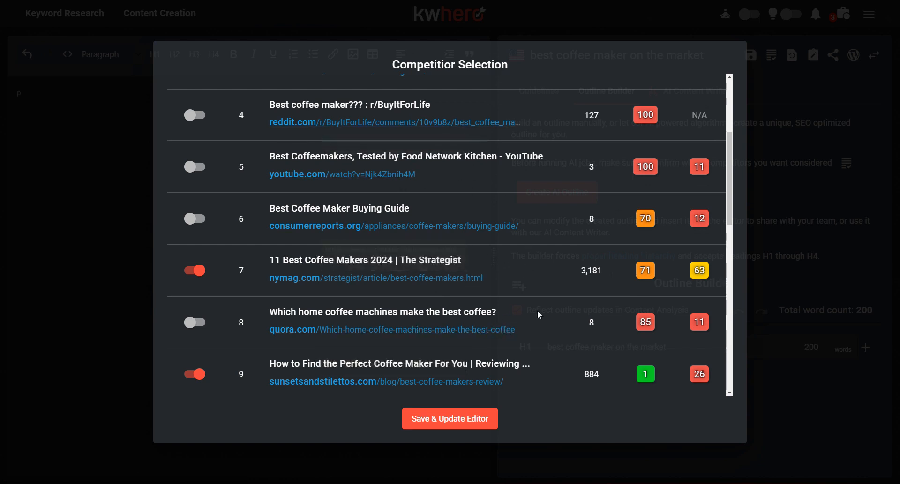
scroll(537, 310, down, 3)
scroll(533, 280, up, 3)
scroll(530, 275, down, 3)
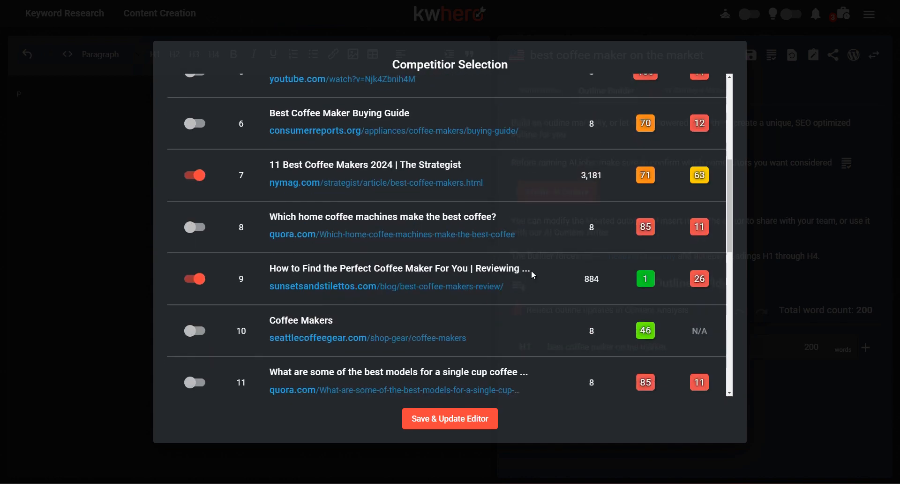
scroll(340, 249, up, 5)
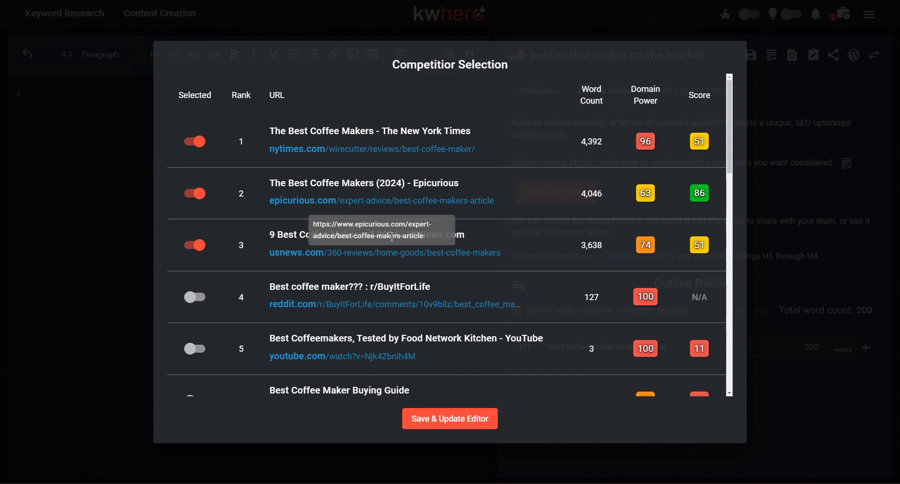
click(476, 426)
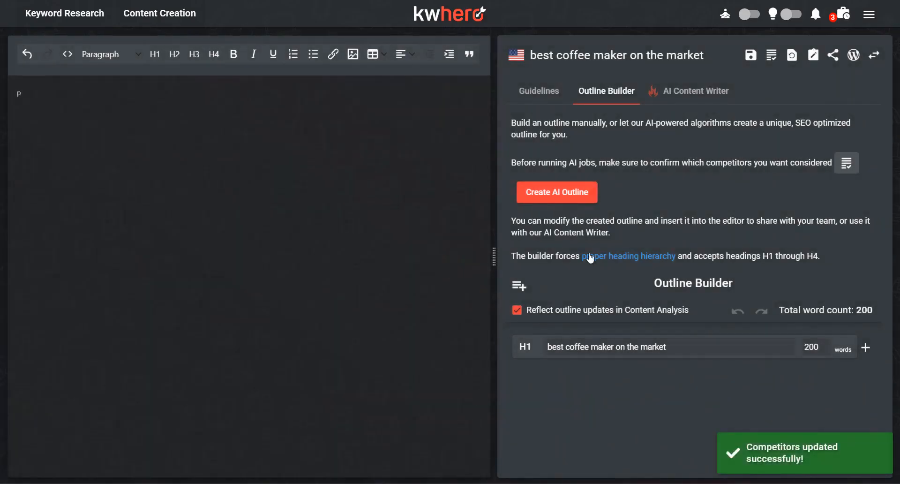
Step: Generate an AI outline for "best coffee maker on the market" and look over its headings
click(572, 203)
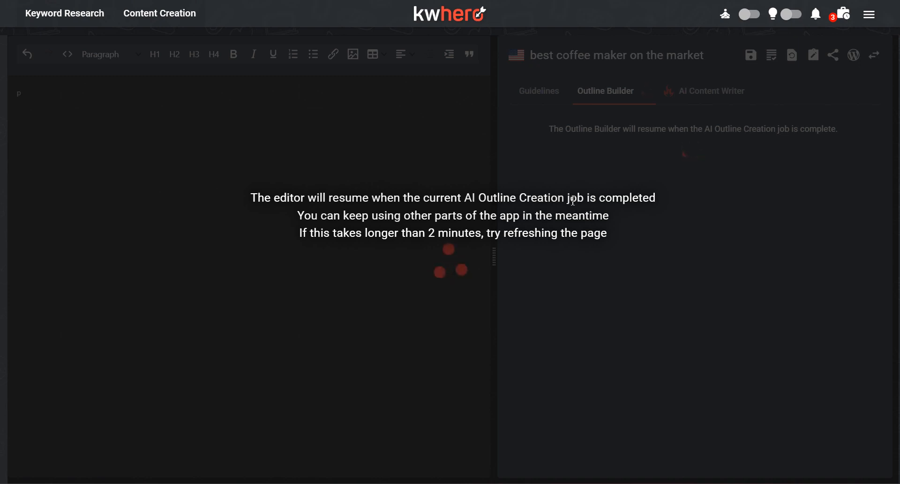
scroll(614, 279, down, 5)
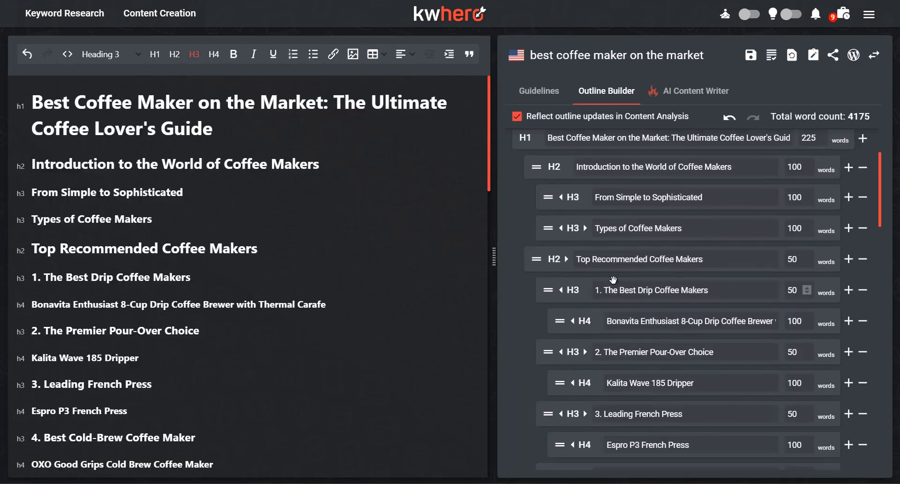
scroll(615, 282, down, 4)
scroll(614, 283, up, 6)
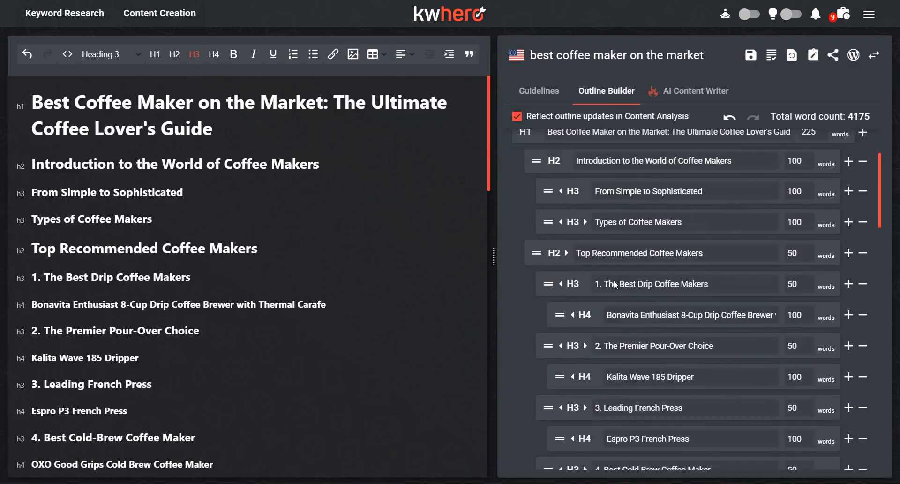
scroll(615, 284, up, 1)
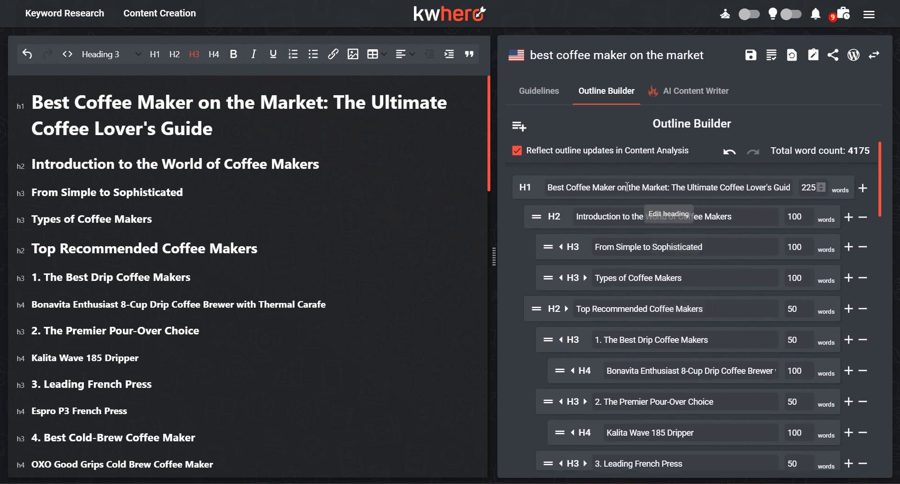
Step: Check the guidelines for the readability analysis and the NLP heading terms used in the generated outline
click(546, 92)
scroll(673, 363, down, 7)
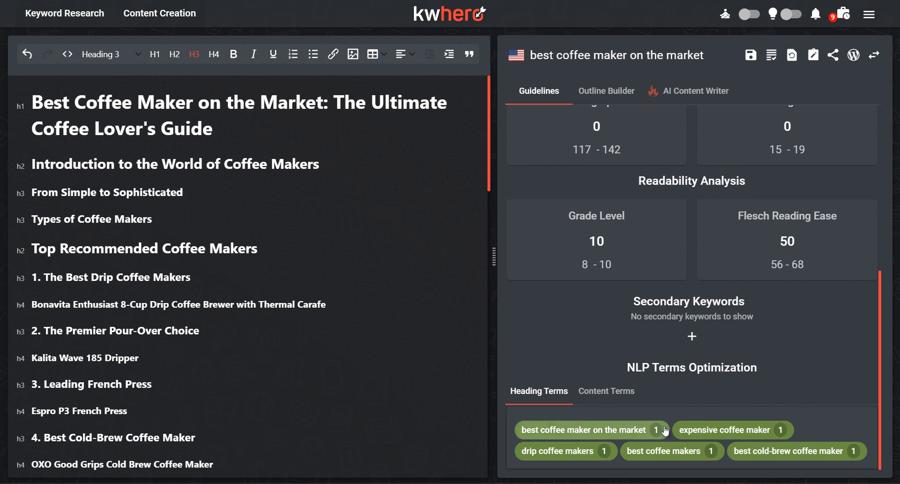
scroll(301, 302, down, 3)
scroll(300, 302, up, 3)
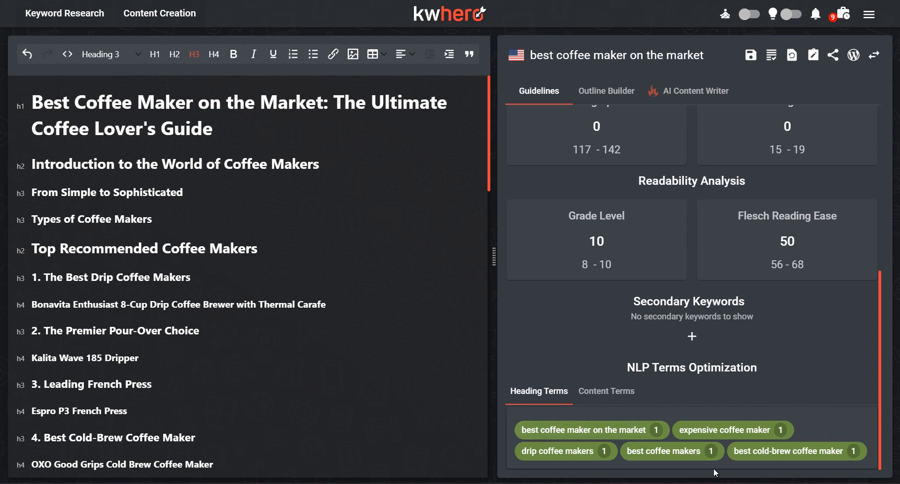
mouse_move(584, 265)
Step: In the Outline Builder, set the "Types of Coffee Makers" section to 175 words and delete the "From Simple to Sophisticated" heading
click(612, 89)
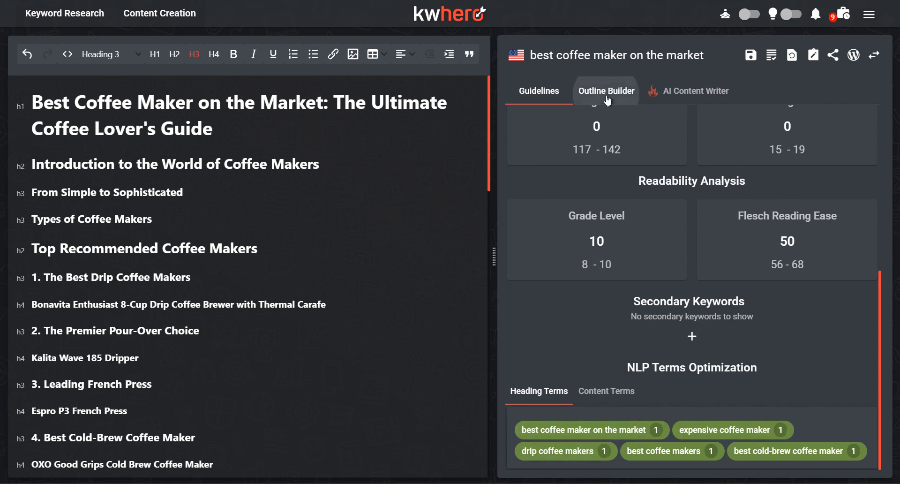
scroll(687, 318, down, 3)
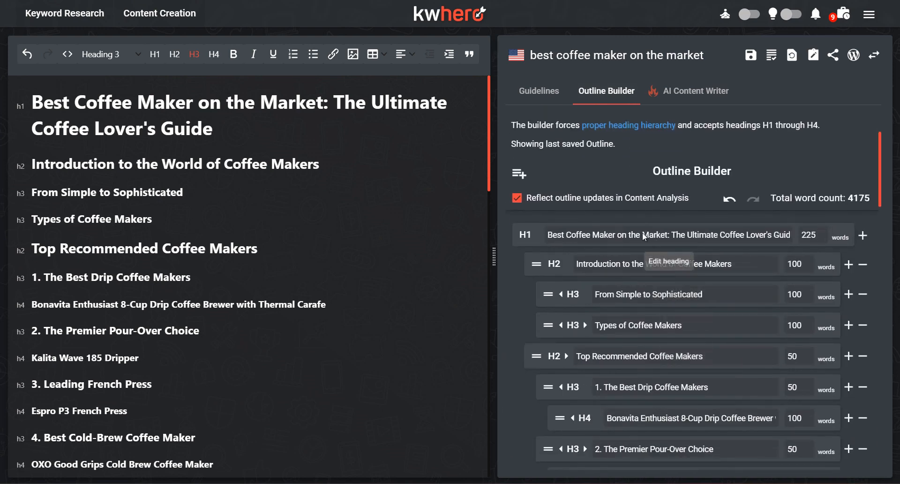
click(665, 233)
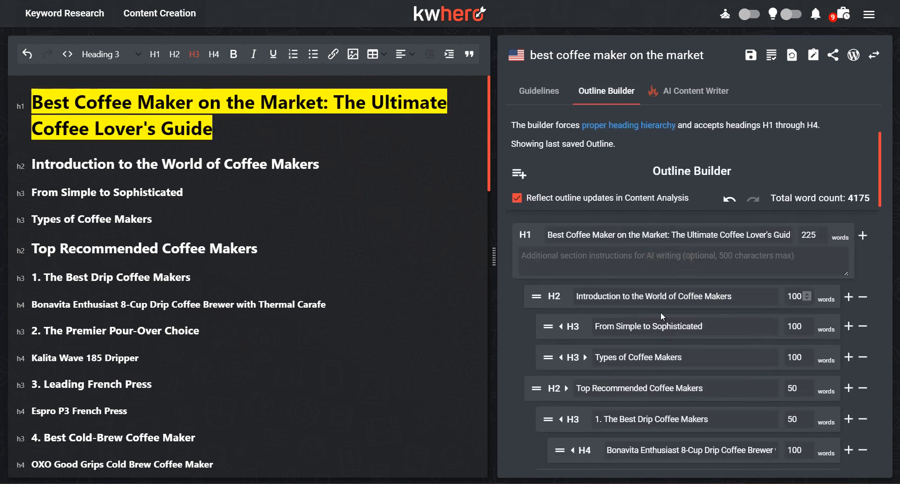
click(634, 295)
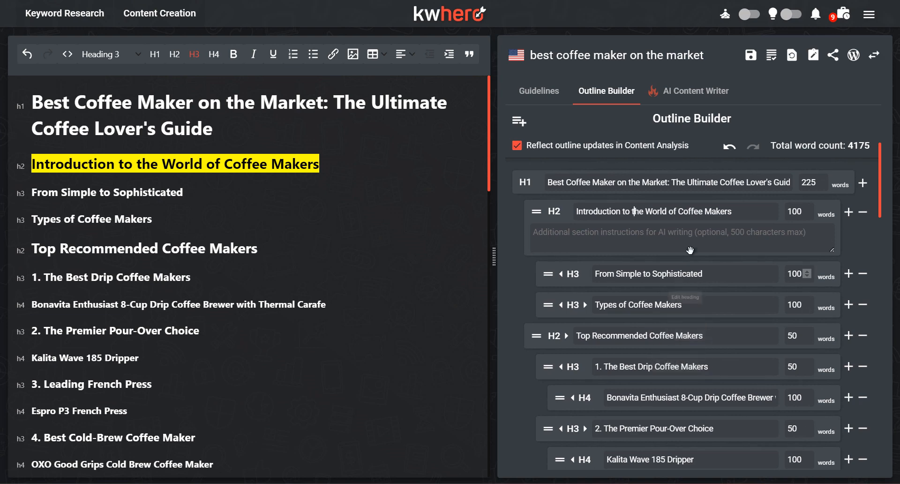
click(808, 302)
click(808, 301)
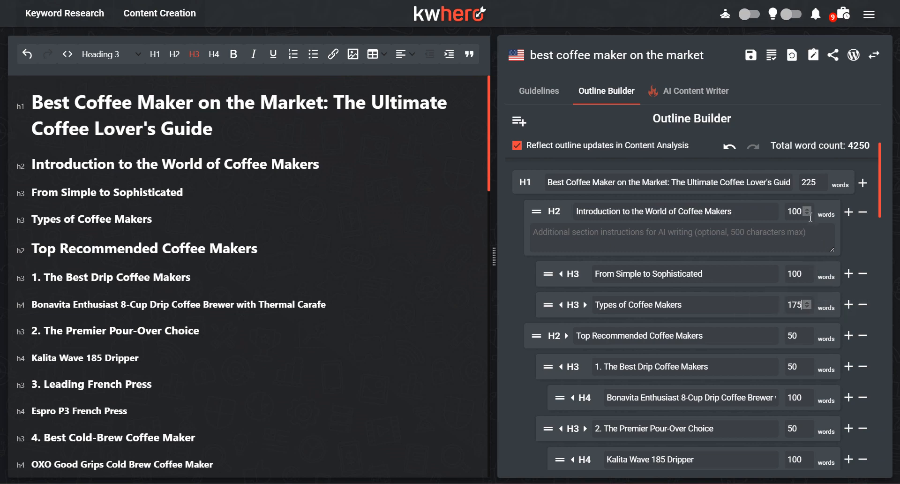
click(863, 274)
Step: Read through the outline's remaining headings, from the recommended coffee makers to the troubleshooting and future sections
scroll(660, 300, down, 1)
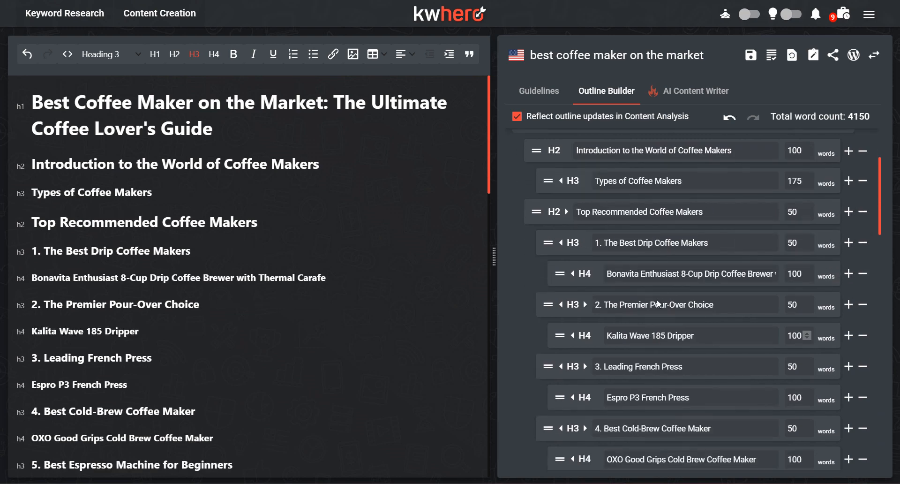
scroll(657, 262, down, 2)
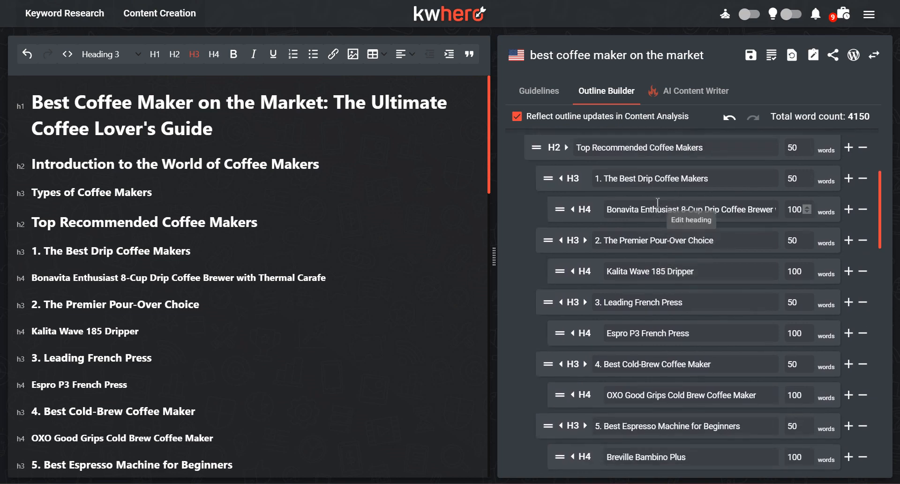
scroll(658, 202, up, 1)
scroll(633, 201, down, 6)
scroll(633, 203, up, 3)
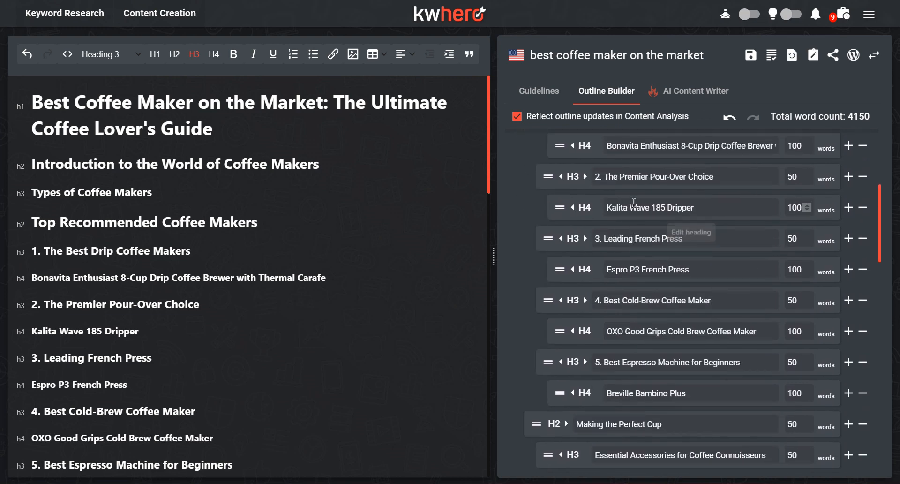
scroll(633, 202, down, 12)
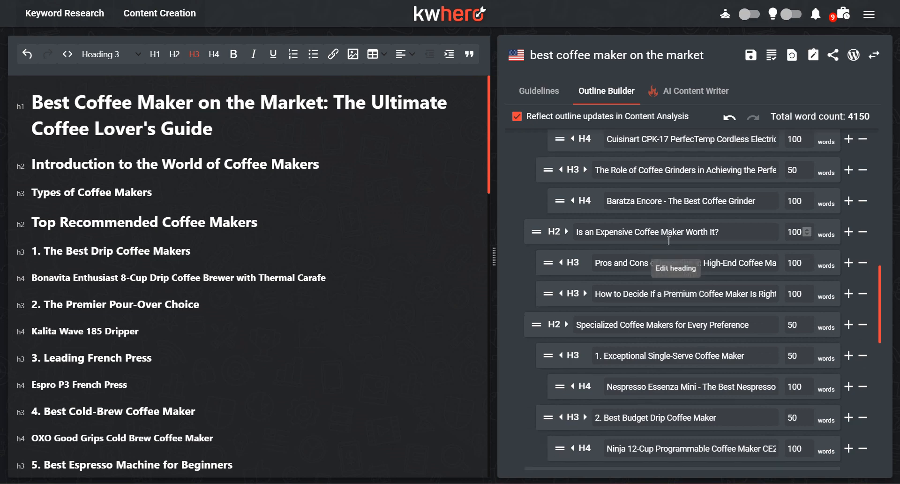
scroll(669, 241, down, 2)
scroll(652, 262, down, 1)
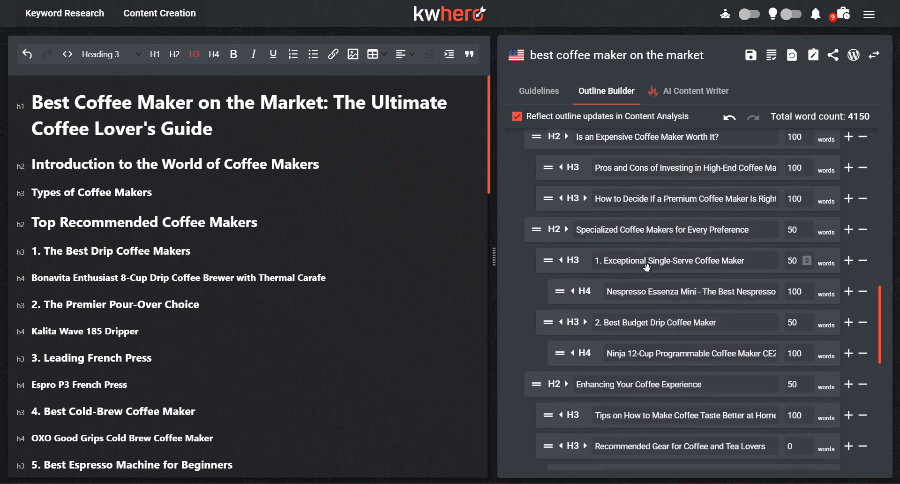
scroll(647, 267, down, 7)
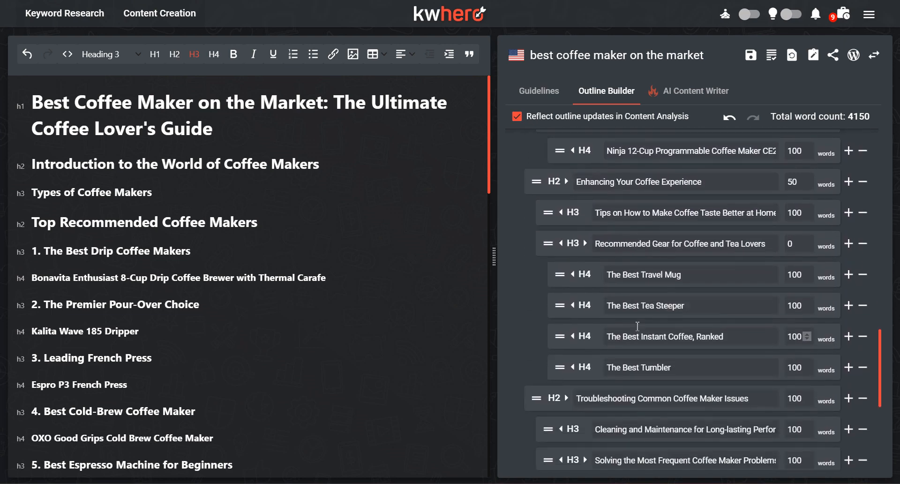
scroll(638, 325, down, 4)
scroll(693, 345, up, 2)
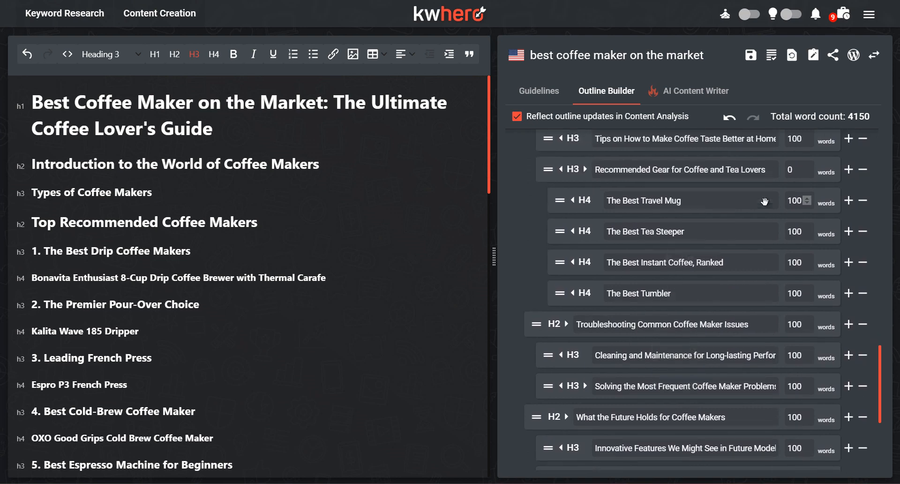
Step: Delete the "Recommended Gear for Coffee and Tea Lovers" heading and its travel mug, tea steeper, instant coffee and tumbler subheadings
click(862, 169)
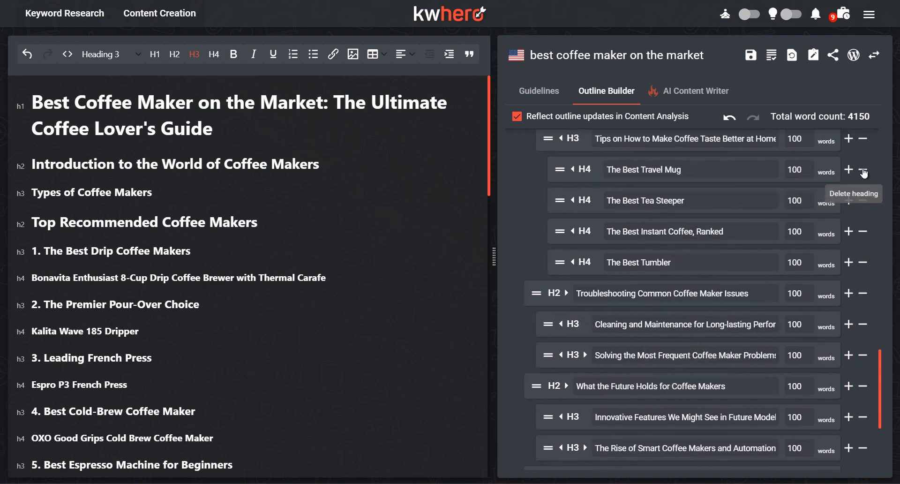
click(863, 169)
click(862, 169)
click(862, 169)
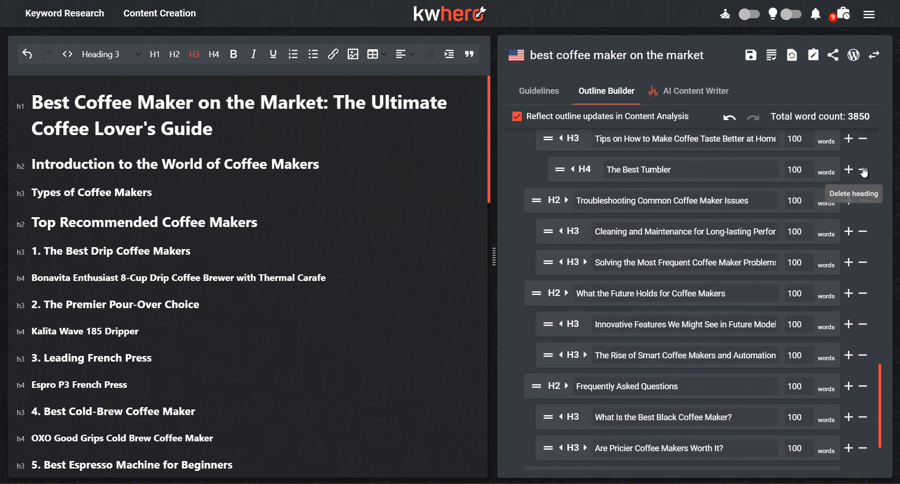
click(862, 168)
Step: Set the H1 section to 150 words and add the AI writing instruction "Make a Gordon Ramsay joke"
scroll(639, 308, down, 2)
scroll(640, 308, up, 2)
scroll(639, 308, up, 15)
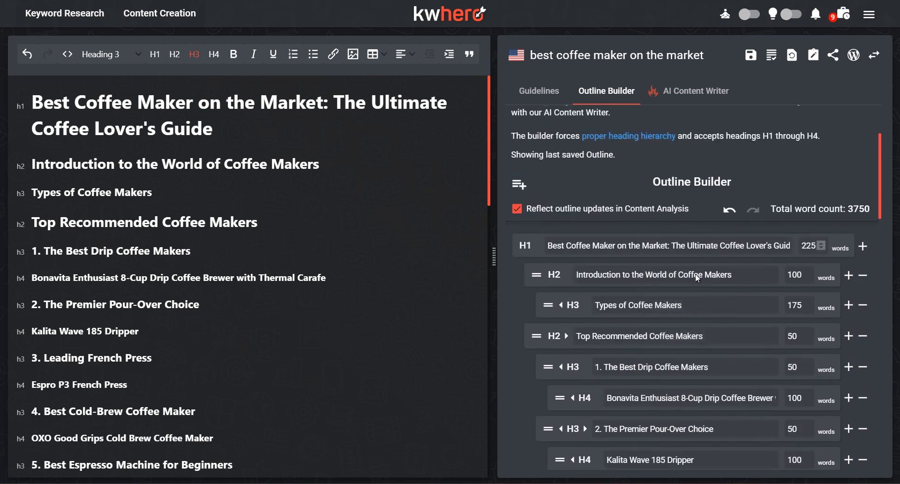
click(820, 248)
mouse_move(694, 239)
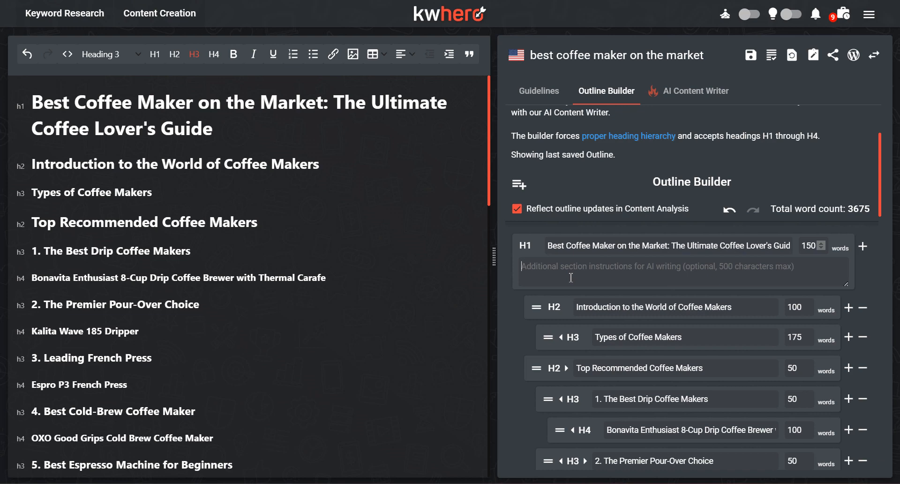
text(Make a Gordon )
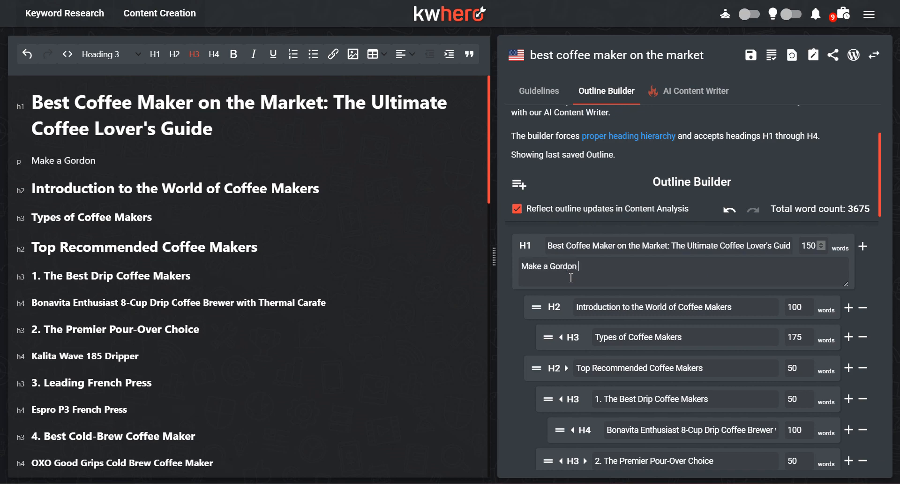
text(Ramsay joke)
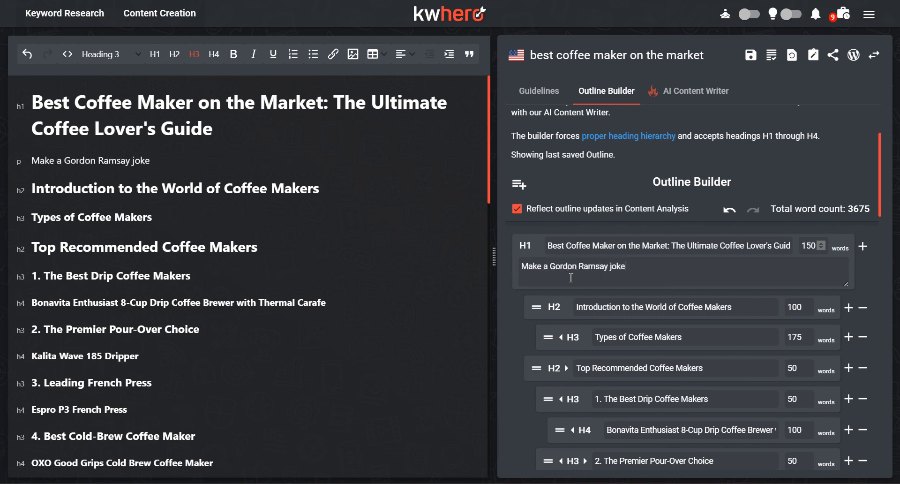
Step: Open the "Introduction to the World of Coffee Makers" heading, look over the edited outline, and switch to the AI Content Writer
mouse_move(643, 309)
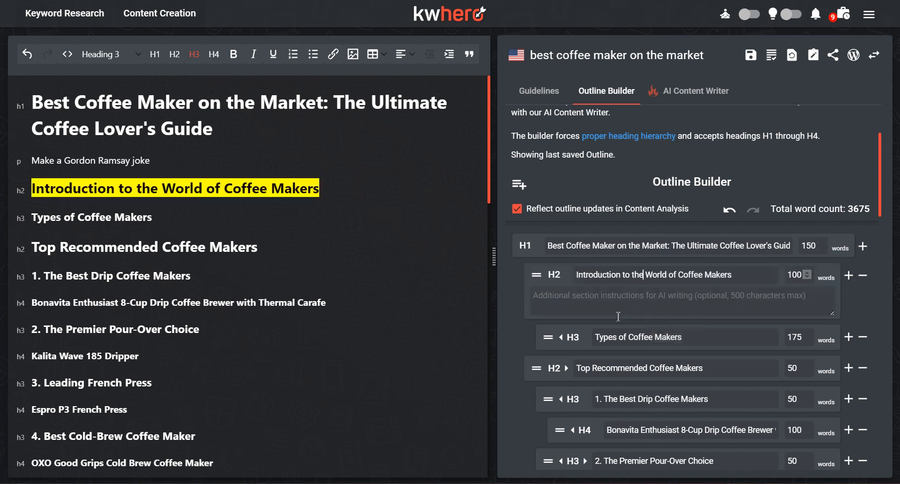
scroll(624, 346, down, 2)
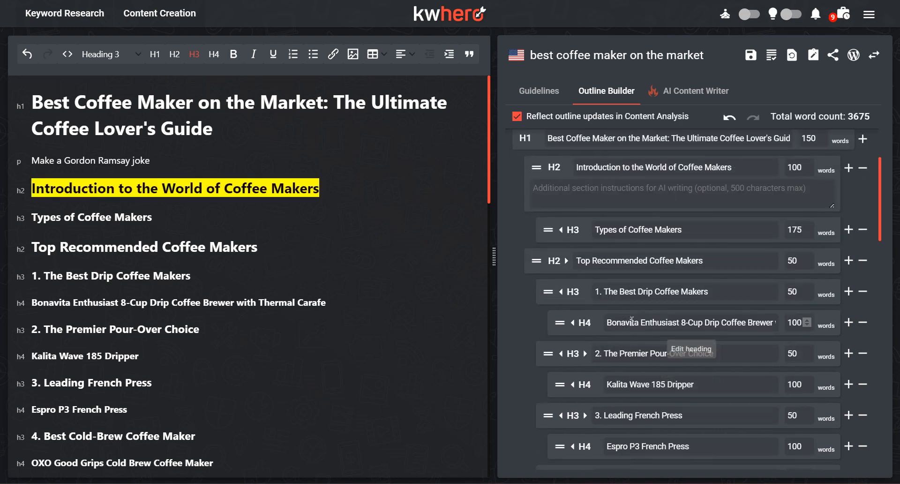
scroll(603, 181, up, 3)
scroll(635, 278, up, 2)
scroll(637, 257, down, 1)
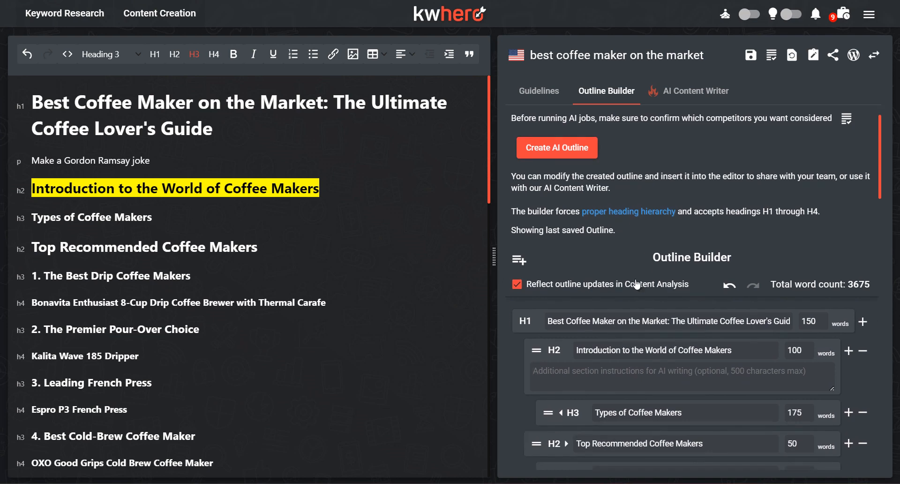
scroll(640, 241, up, 1)
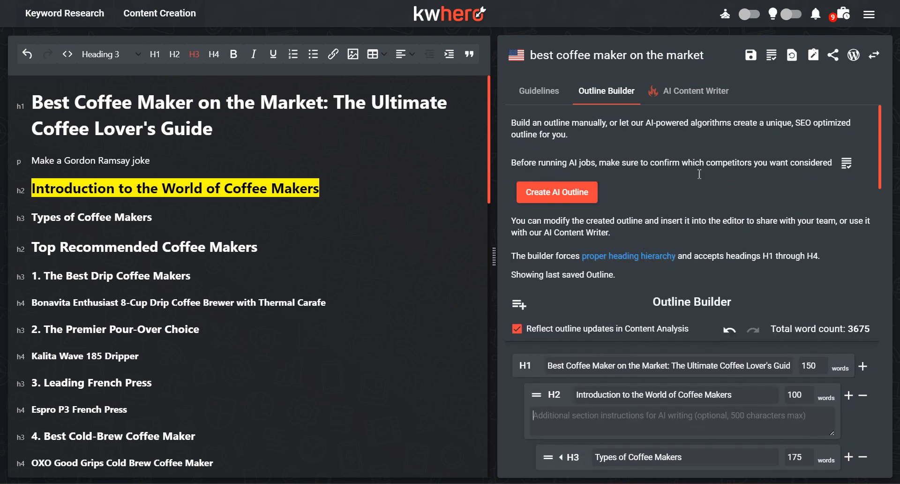
click(687, 92)
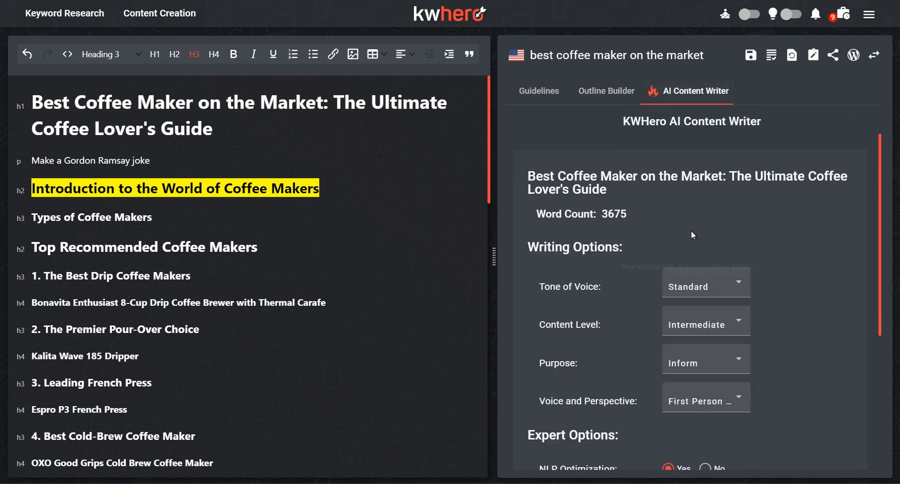
Step: Set the AI writer's voice and perspective to first person and keep NLP Optimization enabled
scroll(668, 251, down, 2)
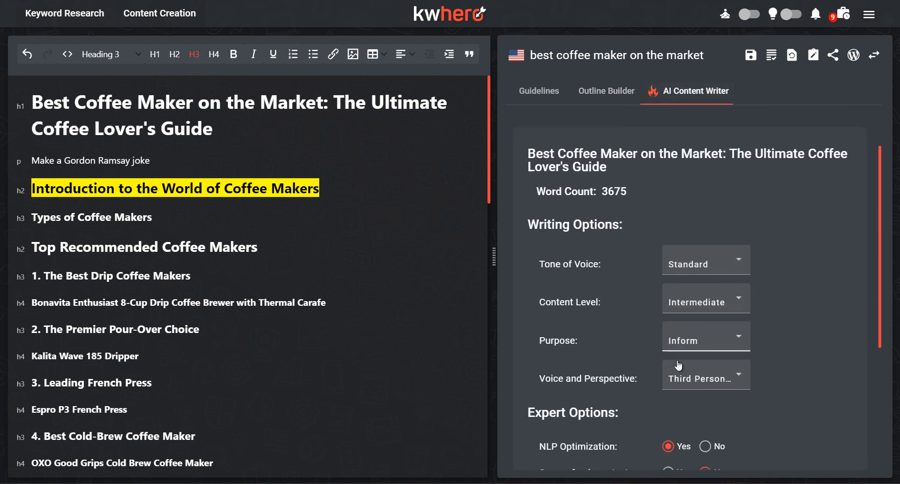
scroll(684, 359, down, 1)
click(698, 333)
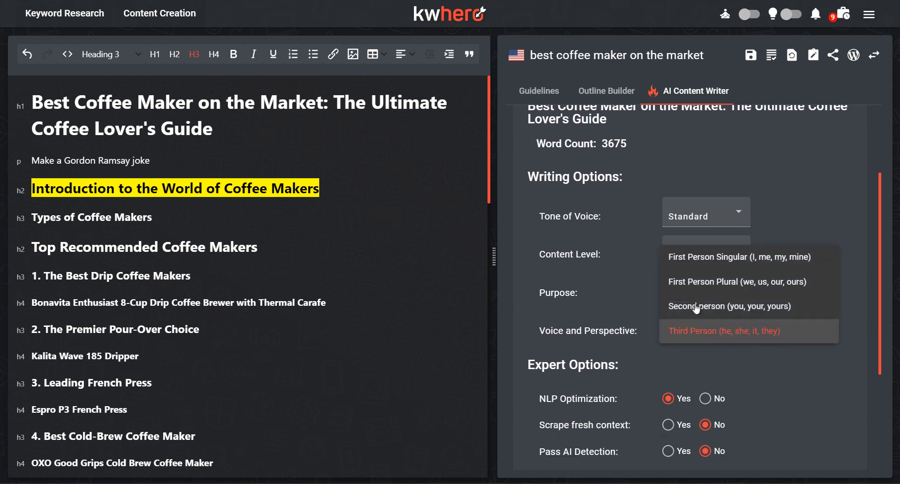
click(702, 271)
scroll(642, 338, down, 2)
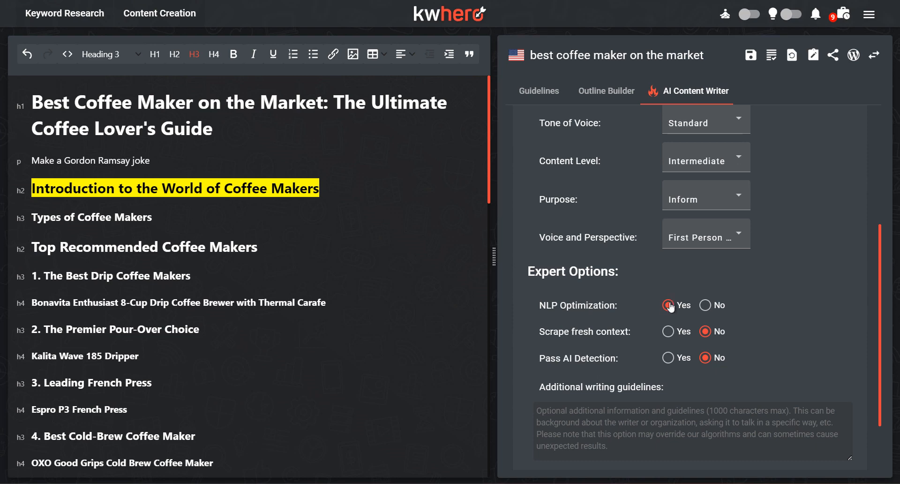
click(669, 305)
scroll(668, 335, down, 1)
scroll(668, 301, down, 1)
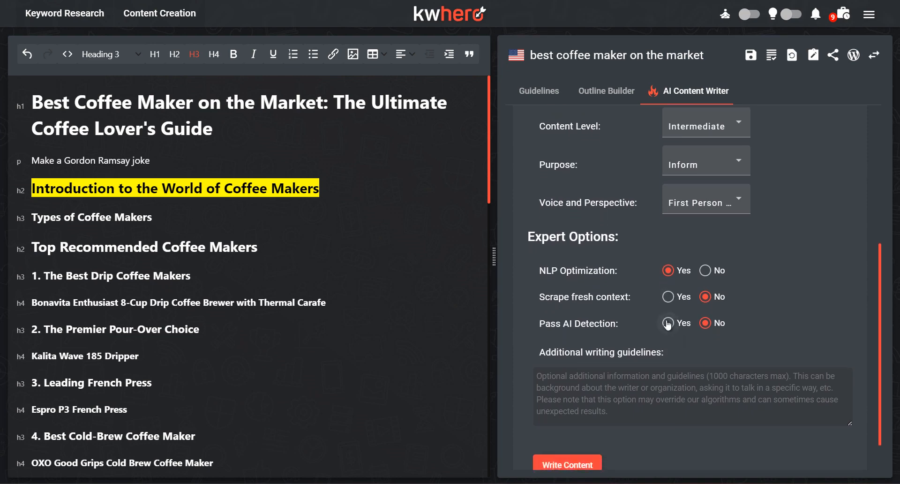
Step: Add the writing guidelines "You're writing as someone who's been a Starbucks barista for several years before opening their own coffee shop. This is evident in your writing and you mention it where relevant."
scroll(668, 323, down, 1)
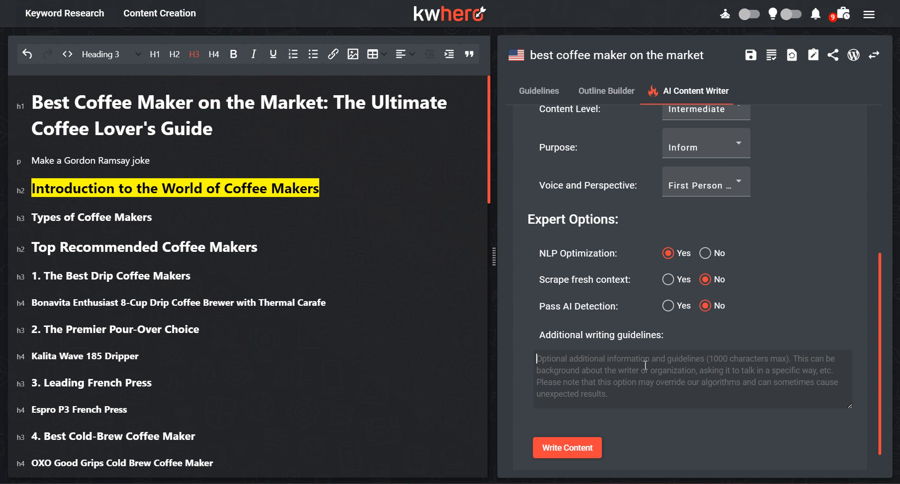
text(Yo)
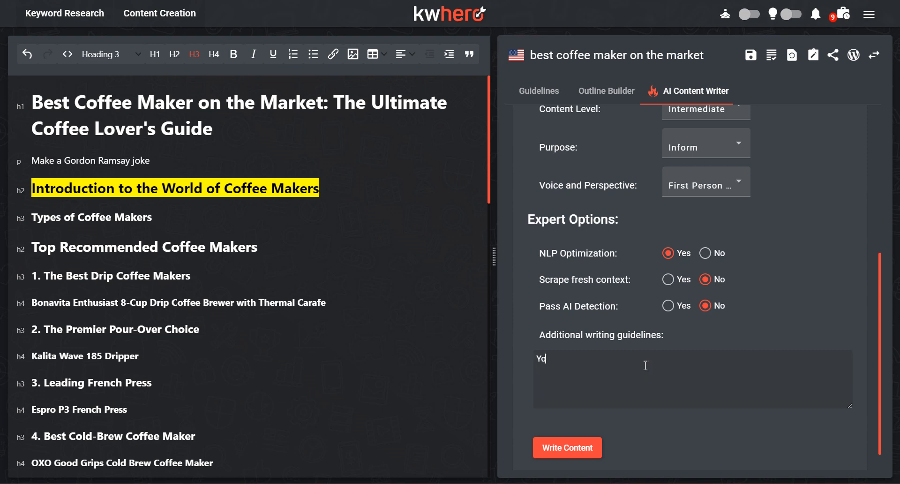
text(u're writing as a )
text(as someone wh)
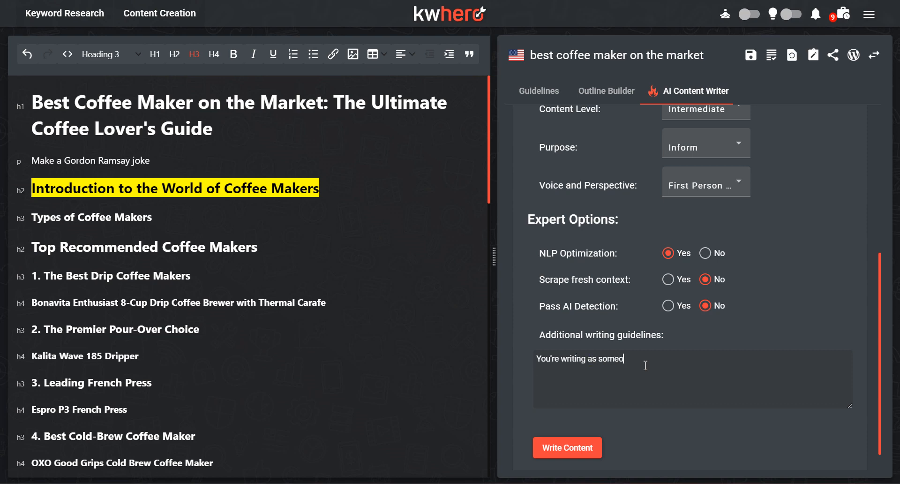
text(o's been a Starbucks barista for se)
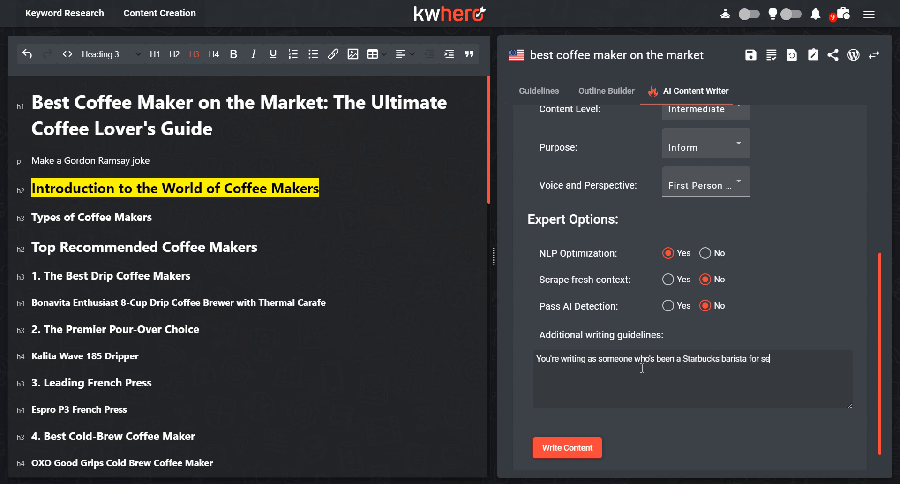
text(veral years before opening their own coff)
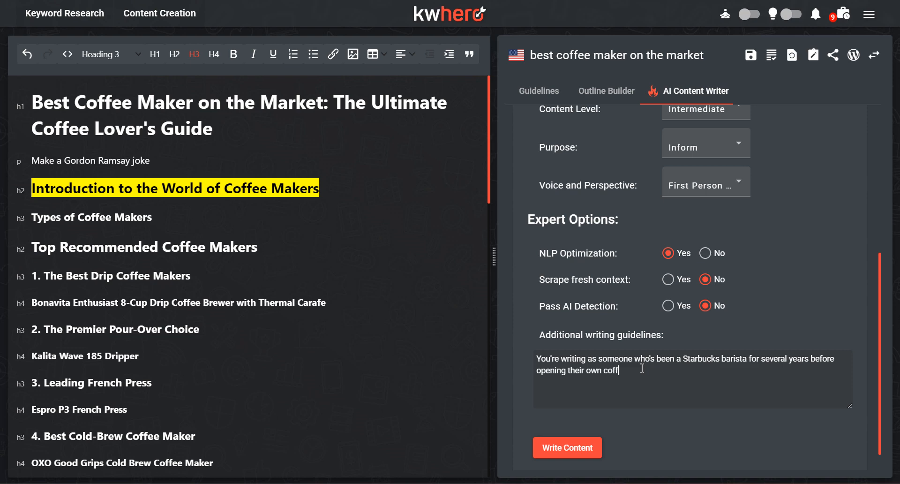
text(ee shop. This is evident in yor)
text( wwr)
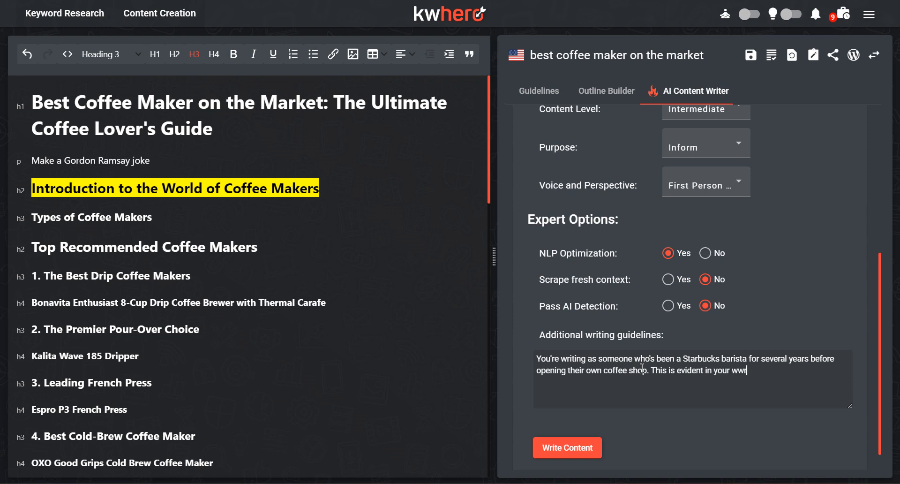
text(iting and you mention it where relevant.)
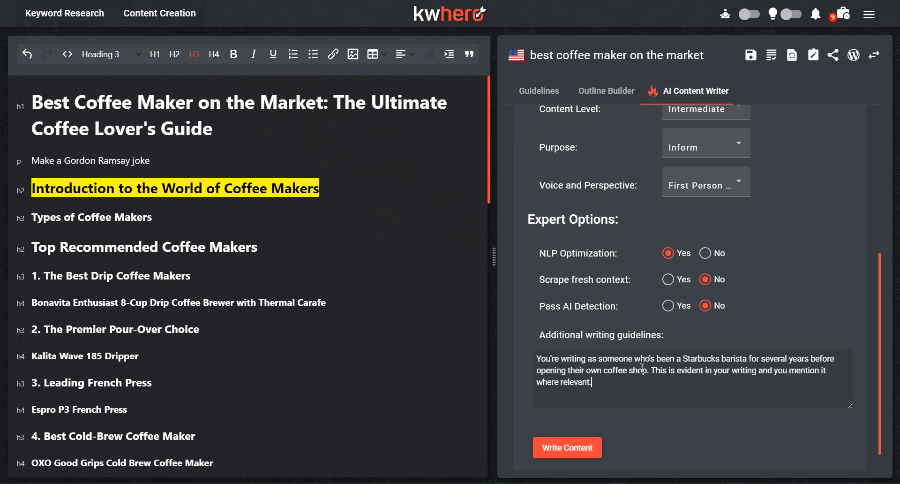
Step: Recheck the writing options, start writing the article content, and check the account's usage stats while the job runs
scroll(665, 380, up, 5)
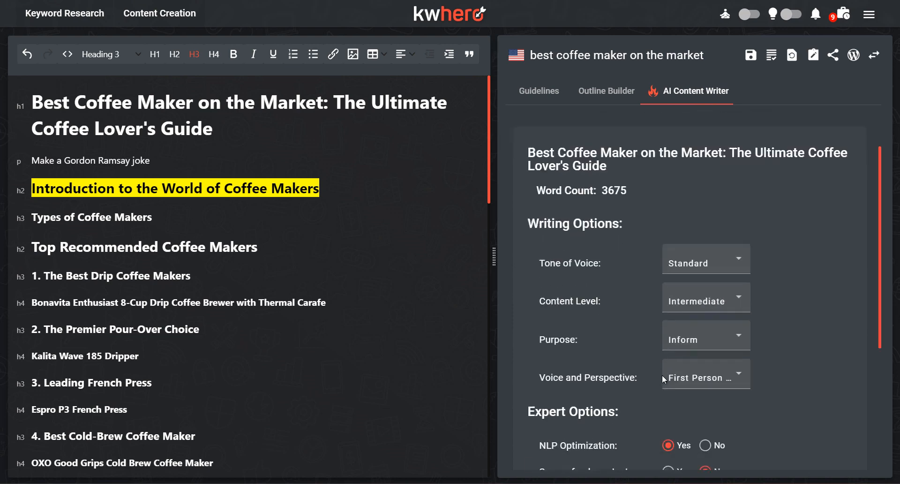
scroll(661, 375, down, 6)
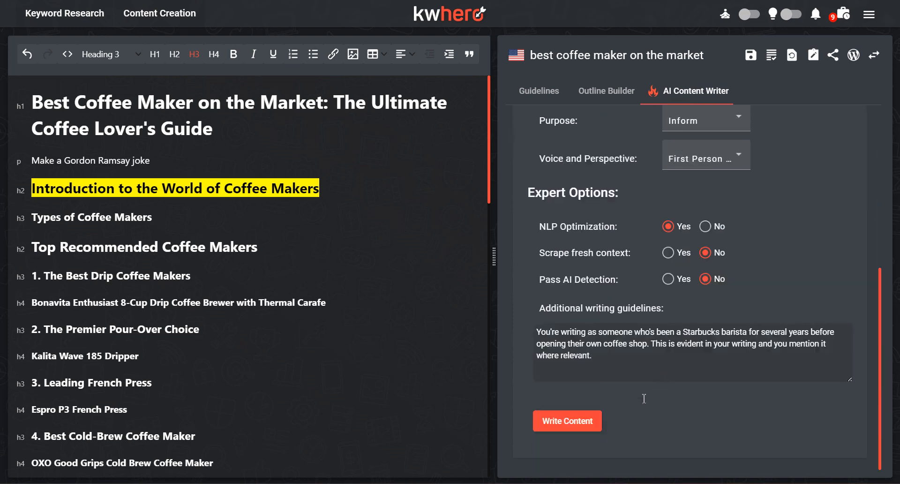
click(558, 422)
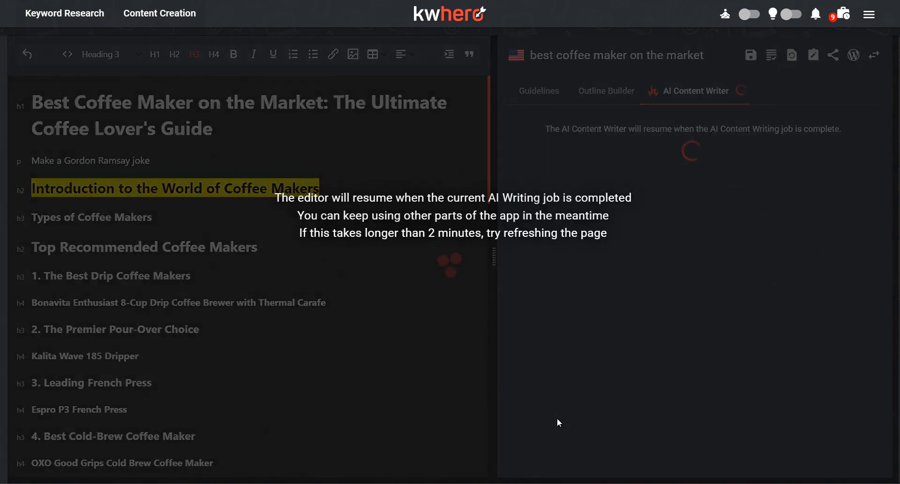
click(869, 17)
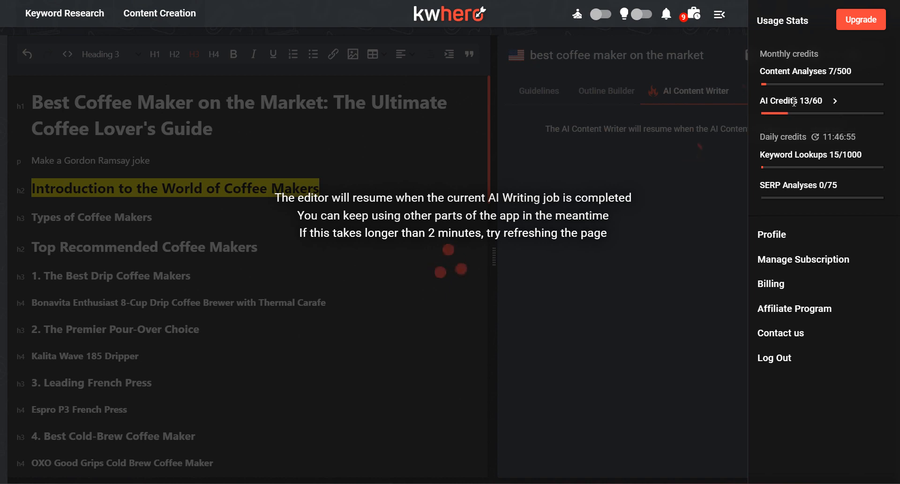
click(722, 16)
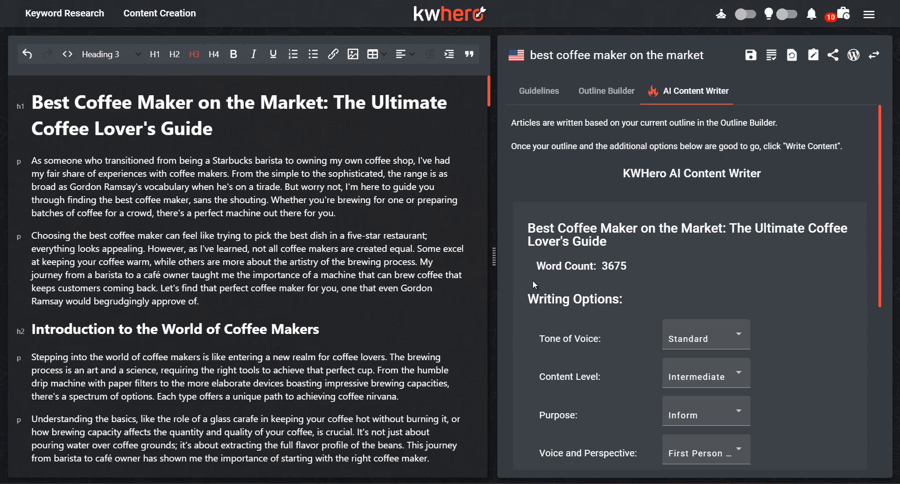
Step: Open the written article's guidelines and review its content score, score breakdown, content structure and readability
click(541, 92)
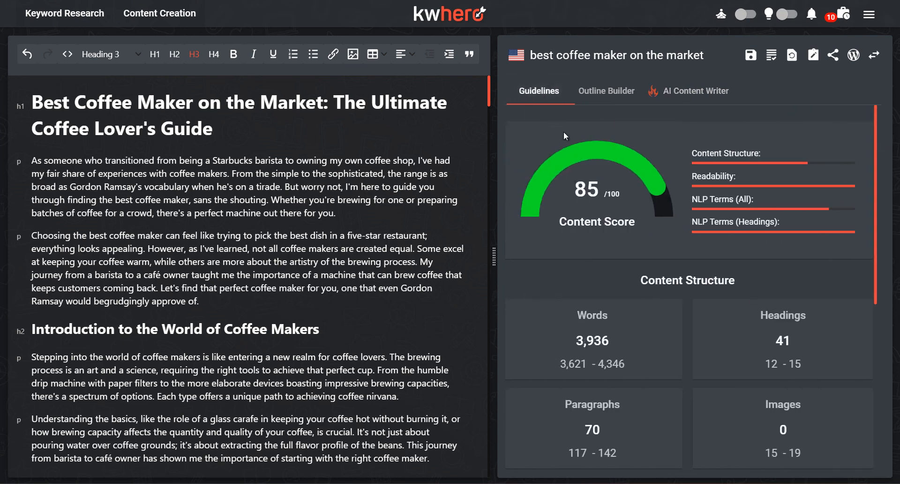
scroll(635, 207, down, 1)
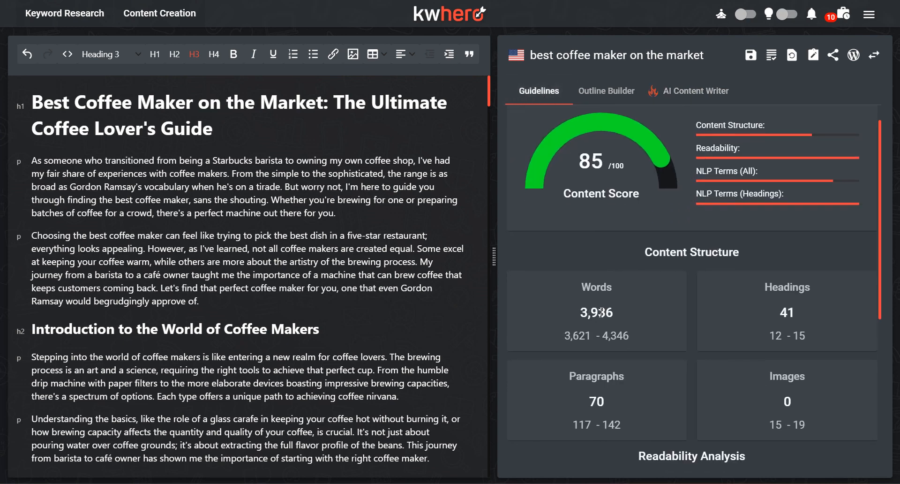
mouse_move(725, 165)
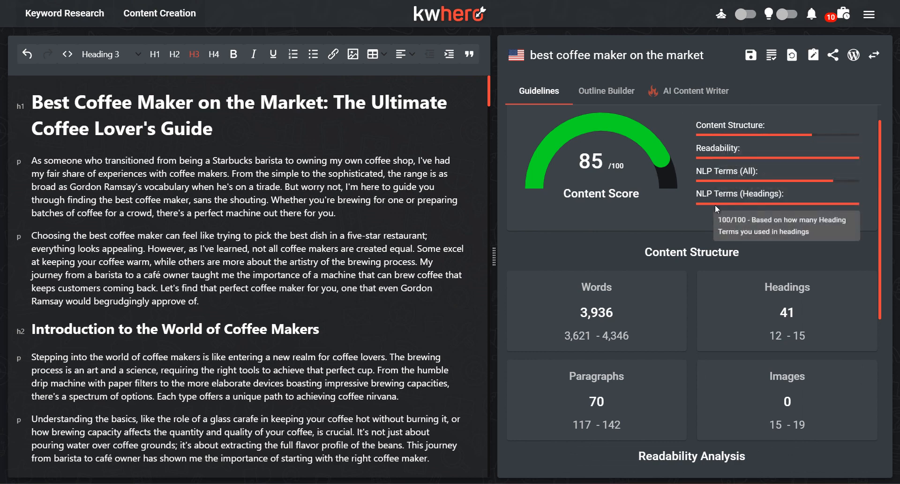
mouse_move(717, 225)
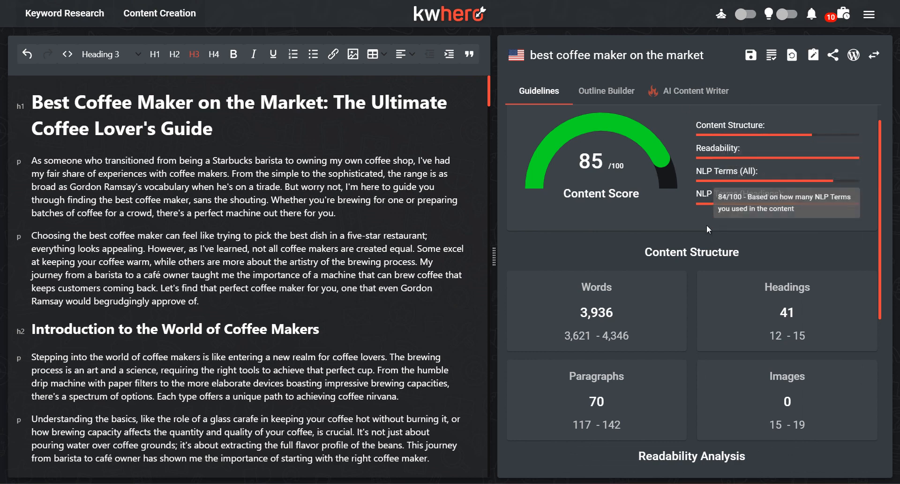
scroll(710, 262, down, 1)
scroll(679, 328, down, 6)
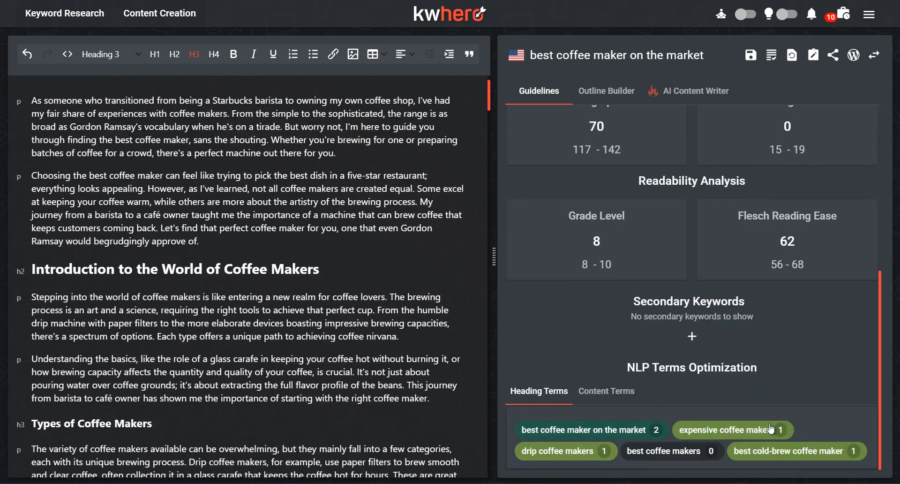
Step: Review the usage of the NLP content terms in the article and return to the content score
click(604, 391)
scroll(594, 396, down, 3)
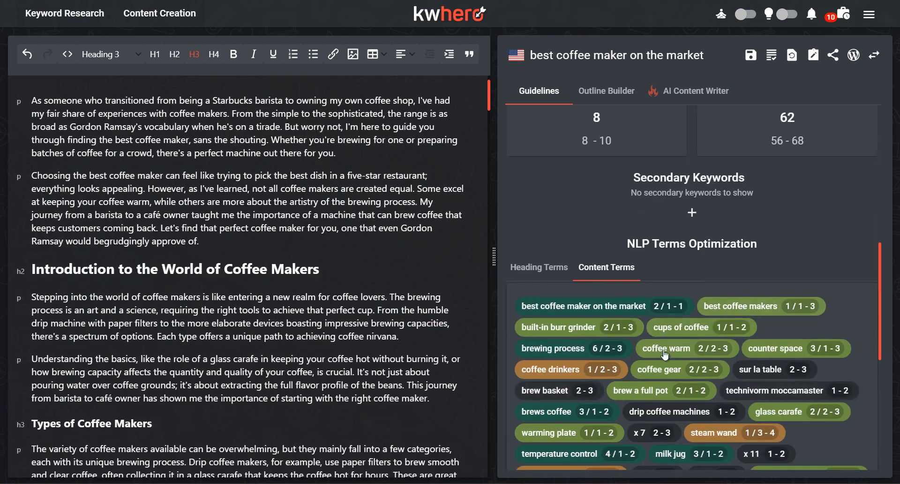
scroll(591, 375, down, 2)
scroll(587, 337, down, 7)
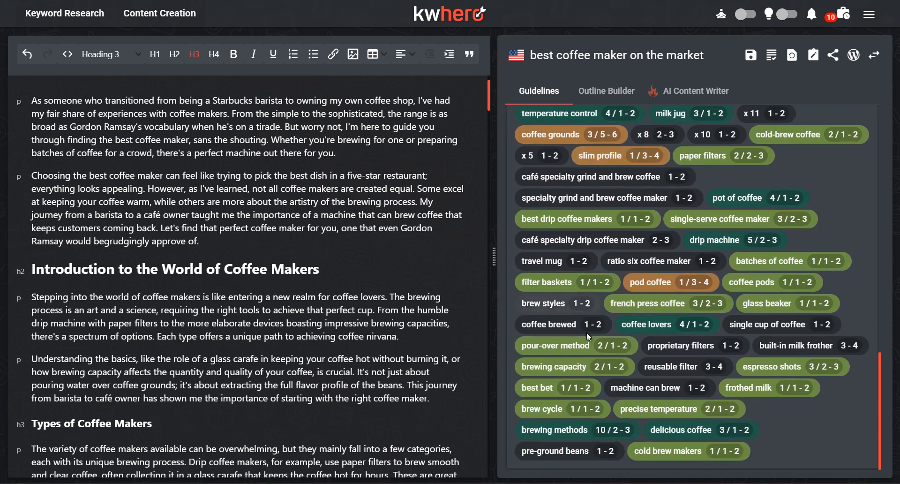
scroll(570, 327, up, 1)
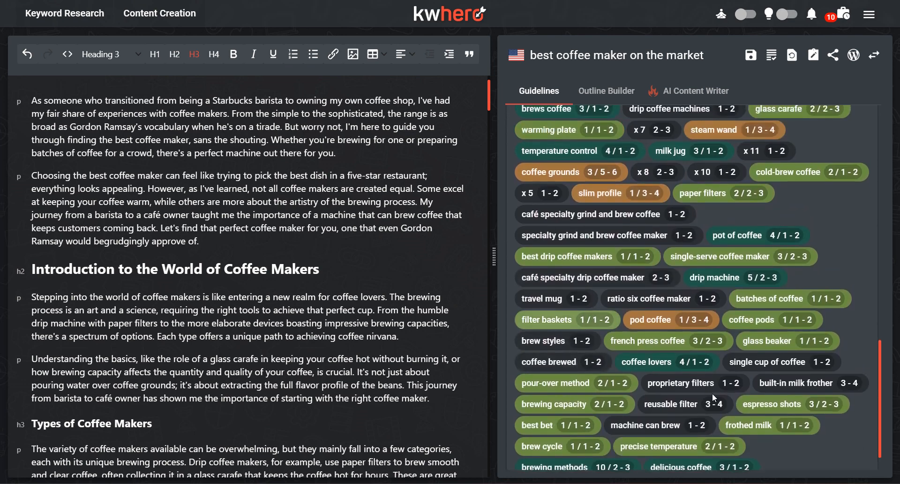
scroll(558, 271, down, 1)
scroll(558, 271, up, 10)
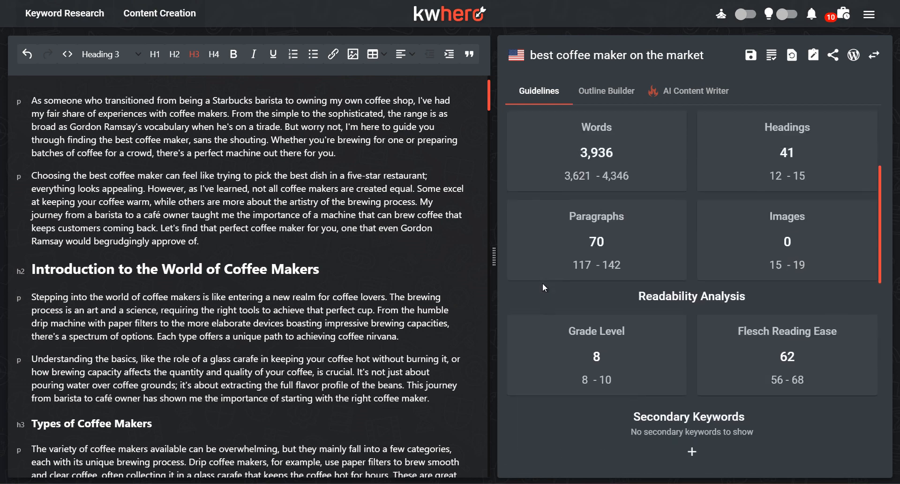
scroll(532, 249, up, 3)
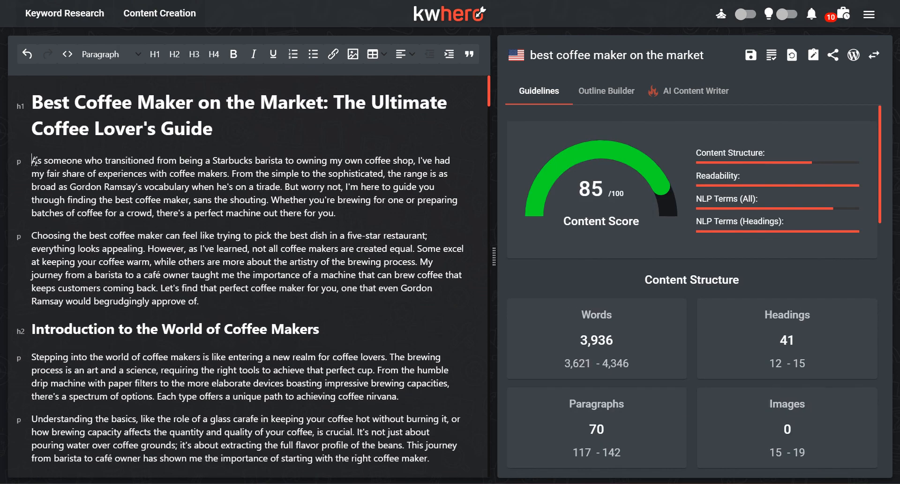
Step: Read the article's opening for the barista background and Gordon Ramsay joke, continuing through the best drip coffee makers section
drag(34, 161, 261, 167)
drag(278, 161, 368, 176)
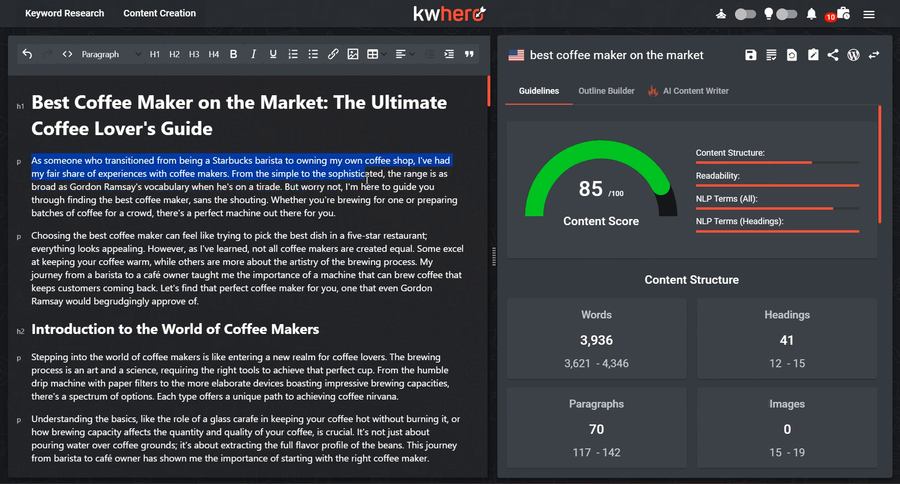
click(288, 172)
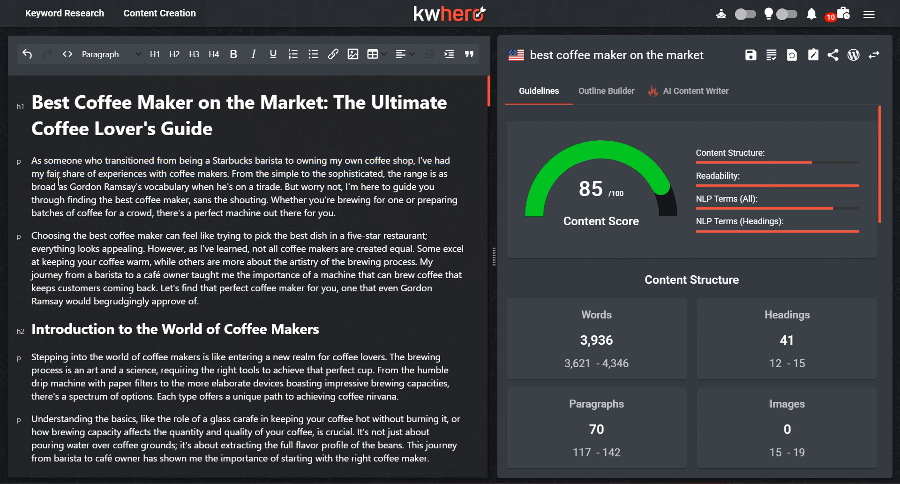
drag(57, 186, 259, 197)
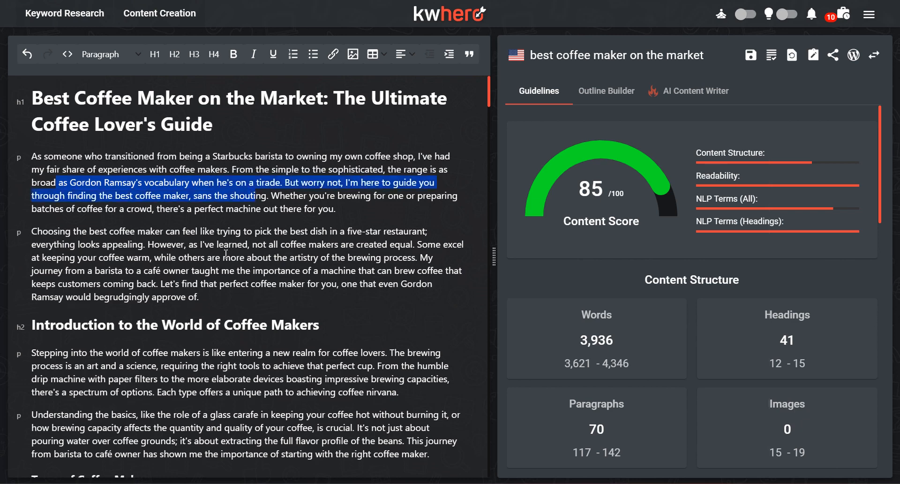
scroll(226, 254, down, 1)
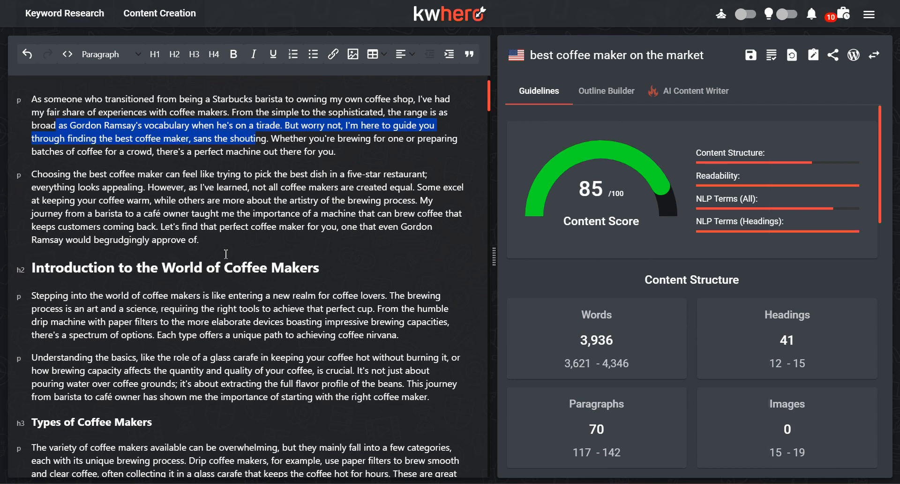
scroll(226, 254, down, 3)
click(226, 254)
scroll(187, 251, down, 4)
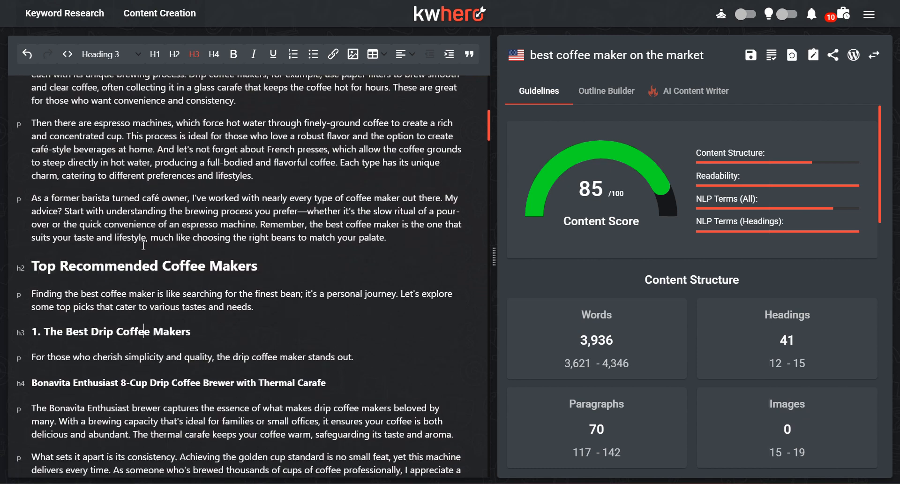
scroll(143, 244, down, 1)
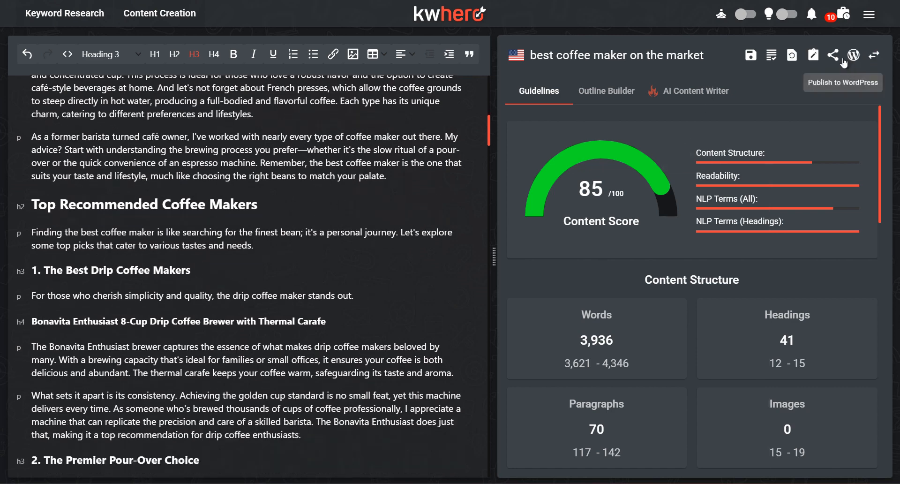
Step: Look over the article's publishing and revision options, and skim the article from its title through the specialized coffee makers section
click(815, 58)
click(803, 81)
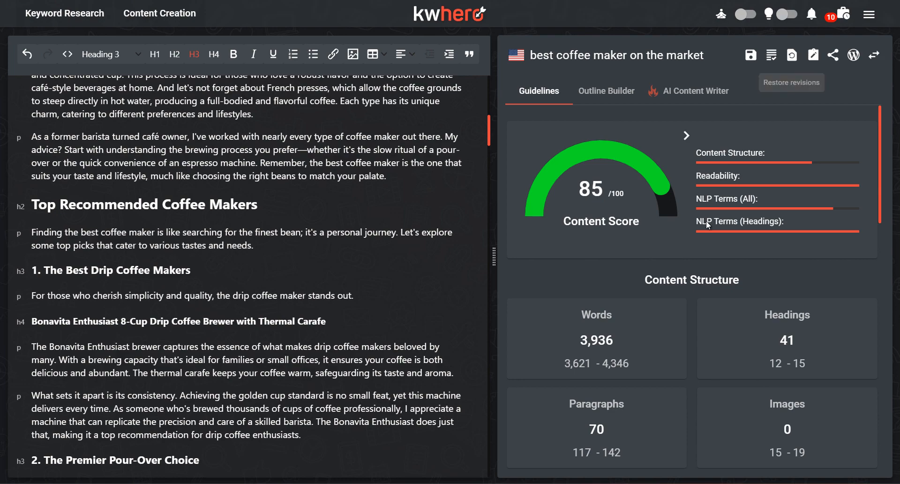
scroll(405, 221, up, 10)
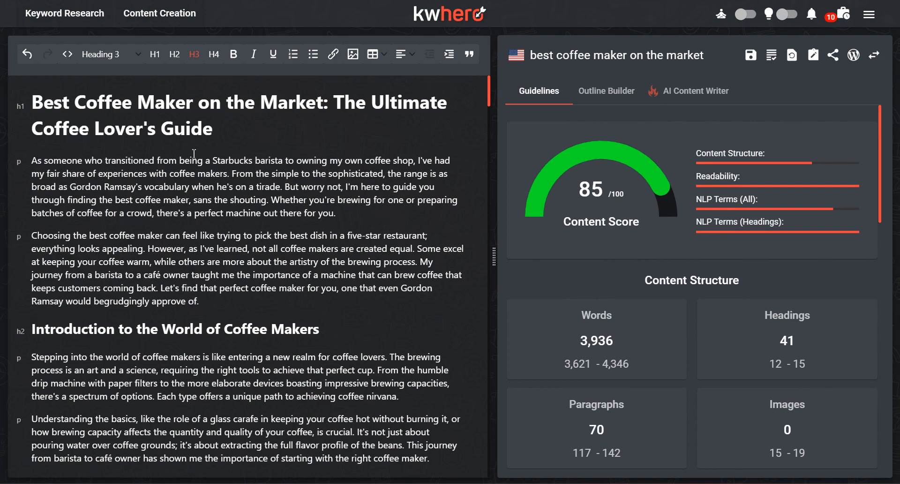
scroll(194, 154, down, 15)
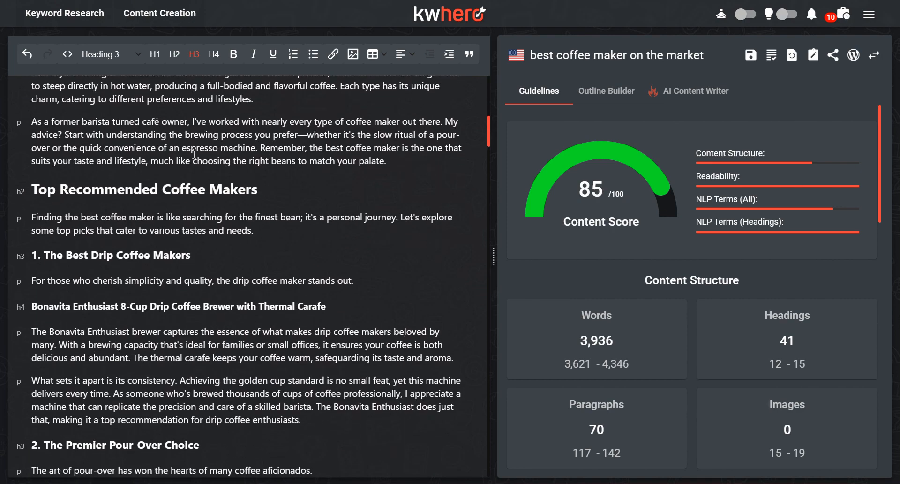
scroll(194, 153, down, 15)
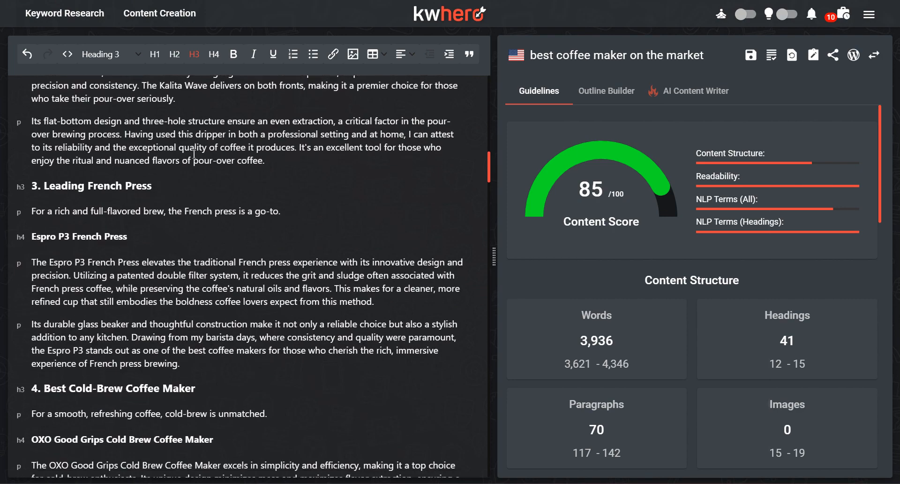
scroll(194, 153, down, 15)
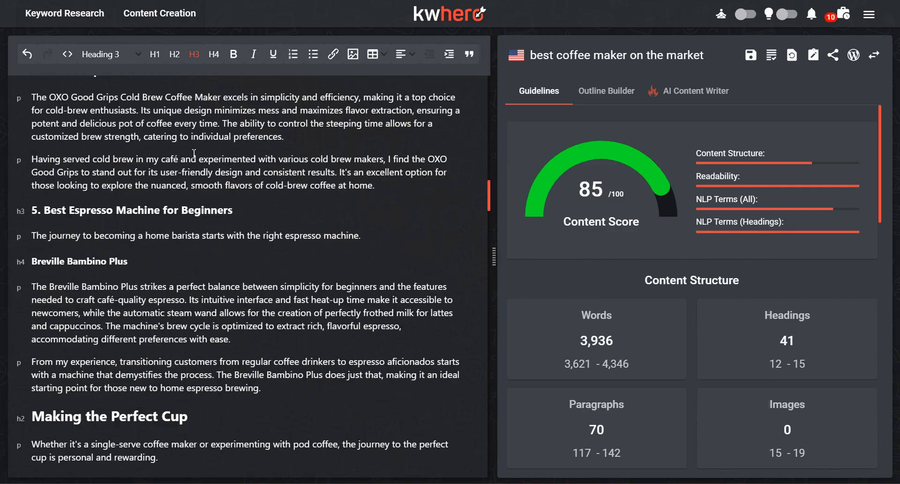
scroll(194, 153, down, 10)
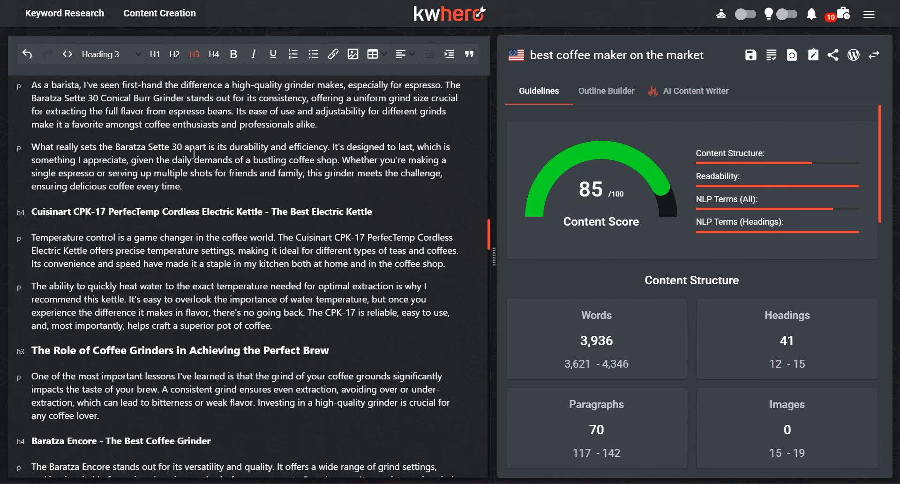
scroll(194, 153, up, 20)
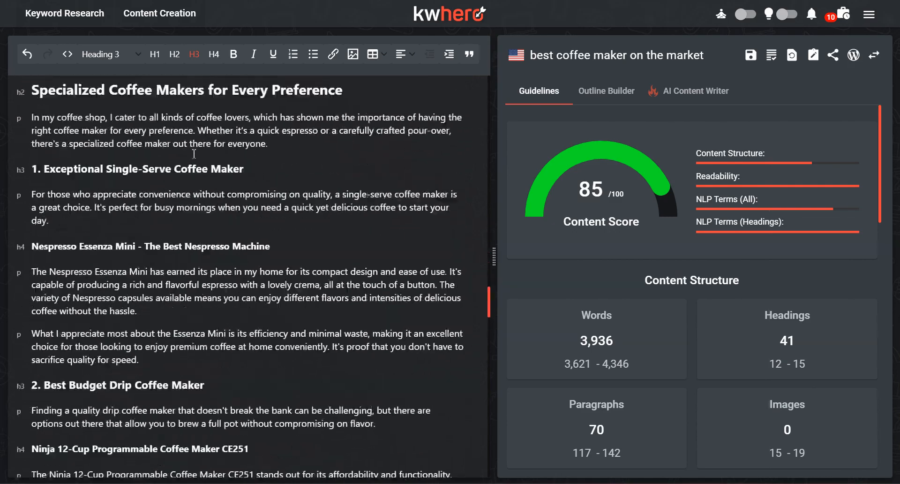